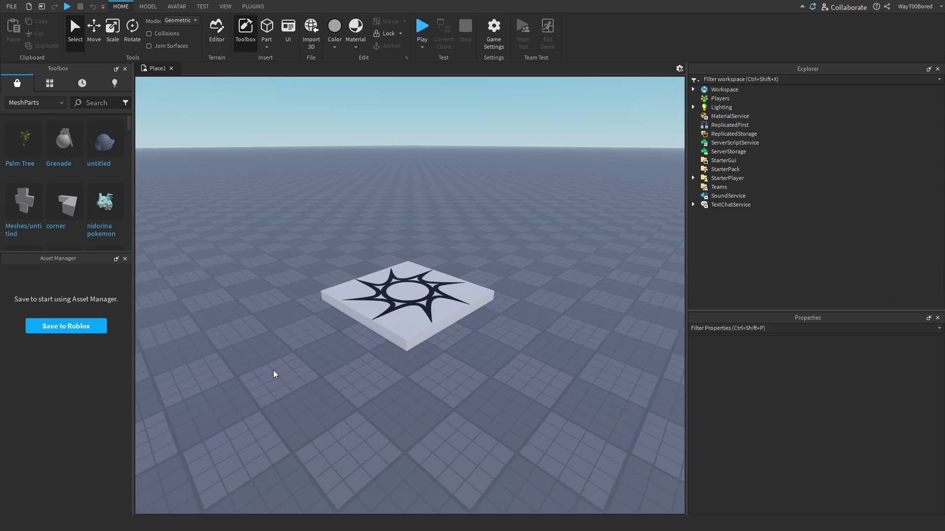
Step: Close the Toolbox and Asset Manager panels, then orbit and zoom to view the base plate
left_click(124, 69)
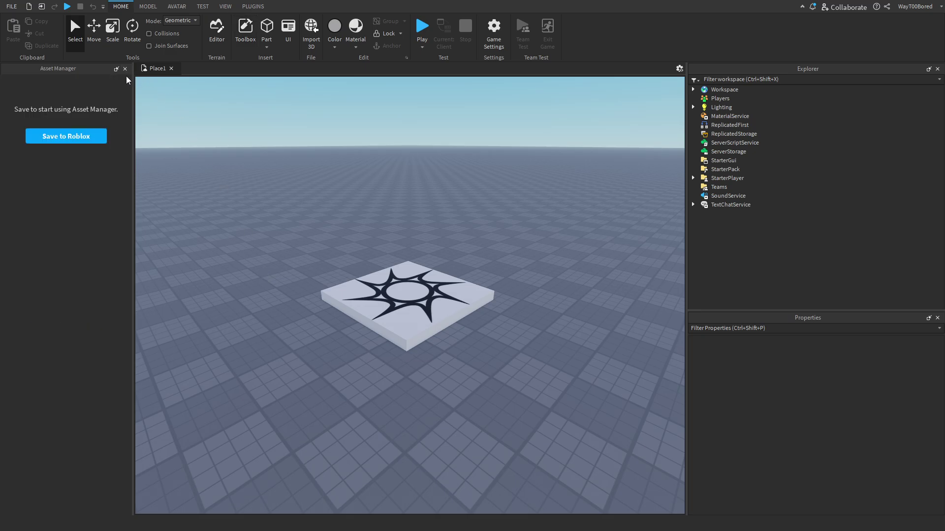
left_click(124, 69)
left_click(455, 273)
right_click_drag(456, 273, 460, 276)
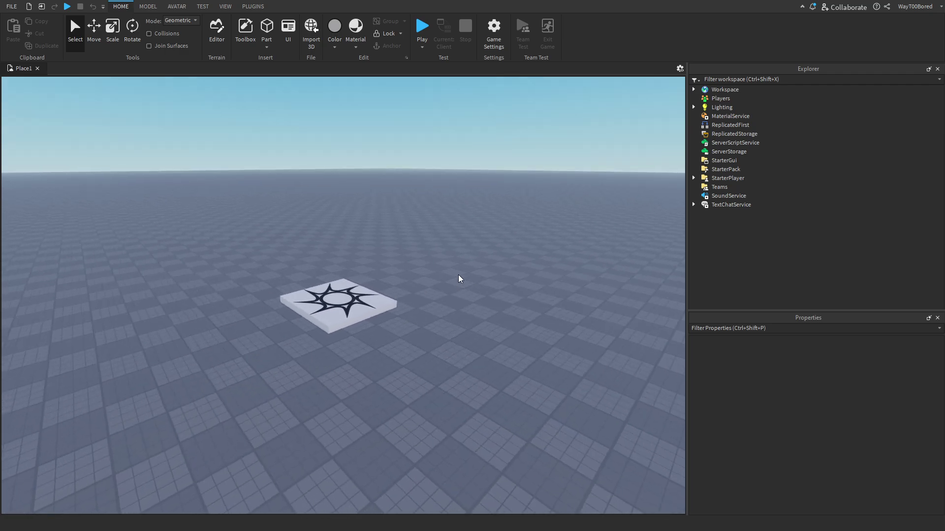
right_click_drag(323, 249, 325, 247)
scroll(325, 249, "up", 3)
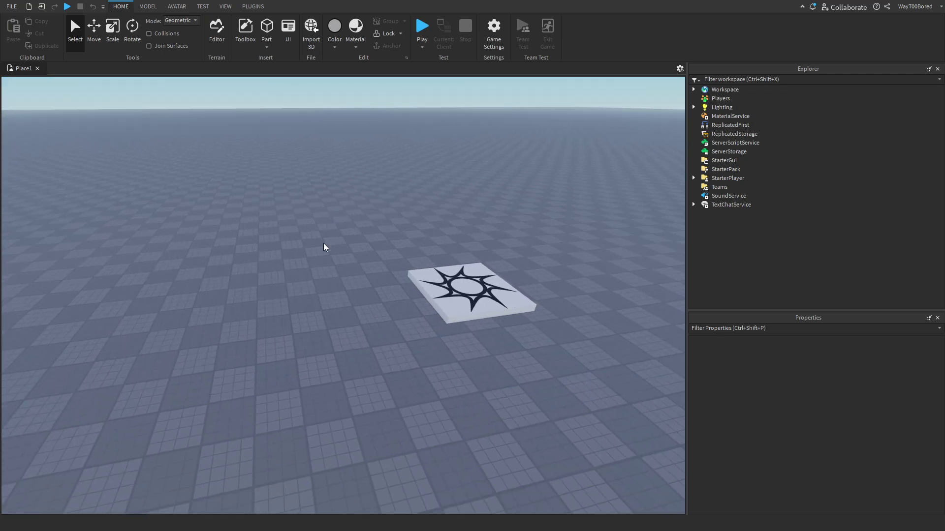
Step: Show the Output log from the View menu, then return to the Model tools
left_click(224, 7)
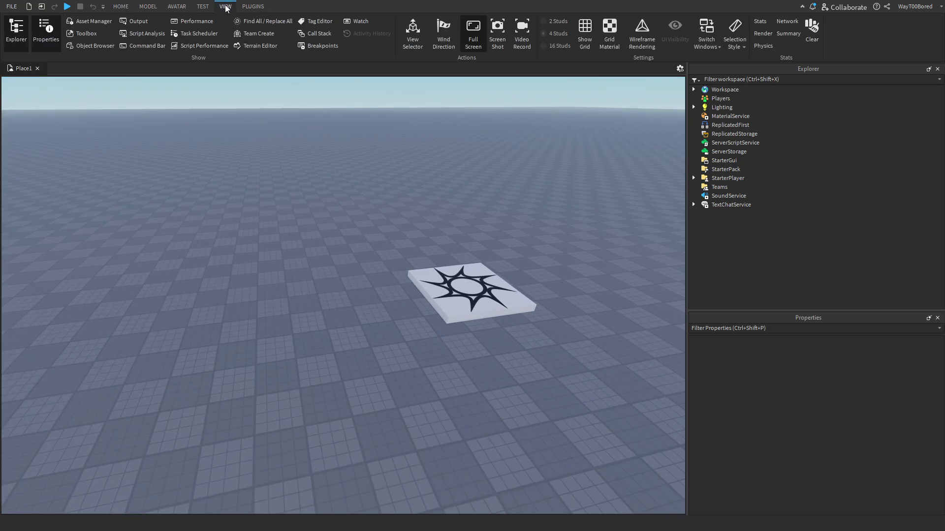
left_click(143, 21)
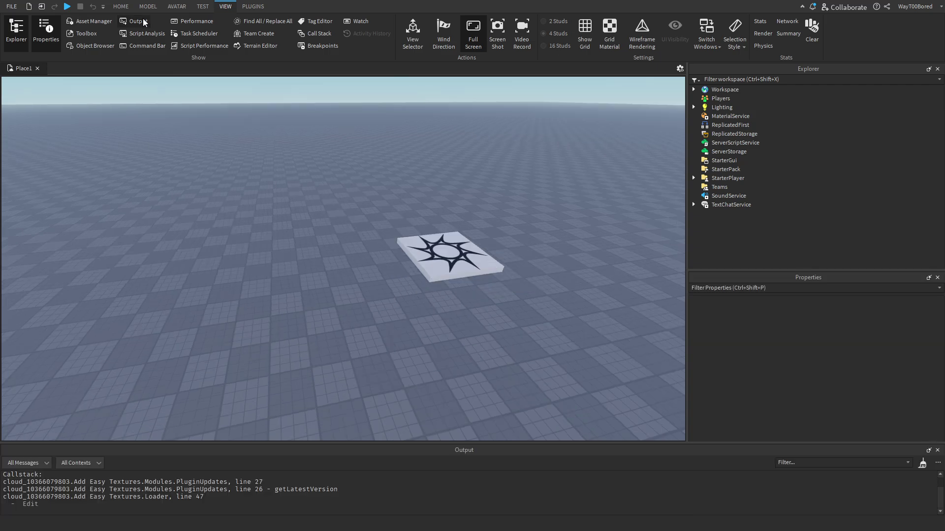
left_click_drag(287, 489, 246, 415)
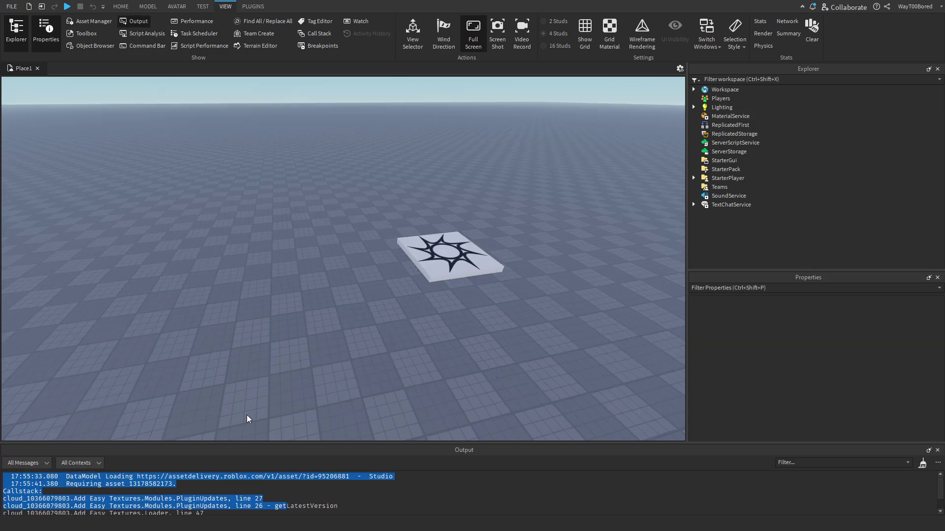
right_click_drag(273, 385, 331, 278)
left_click(148, 6)
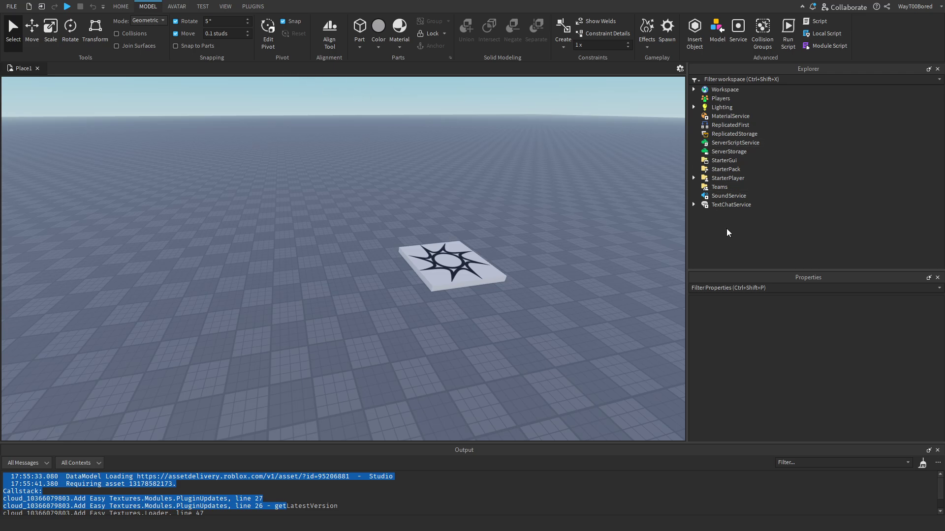
right_click_drag(400, 216, 401, 218)
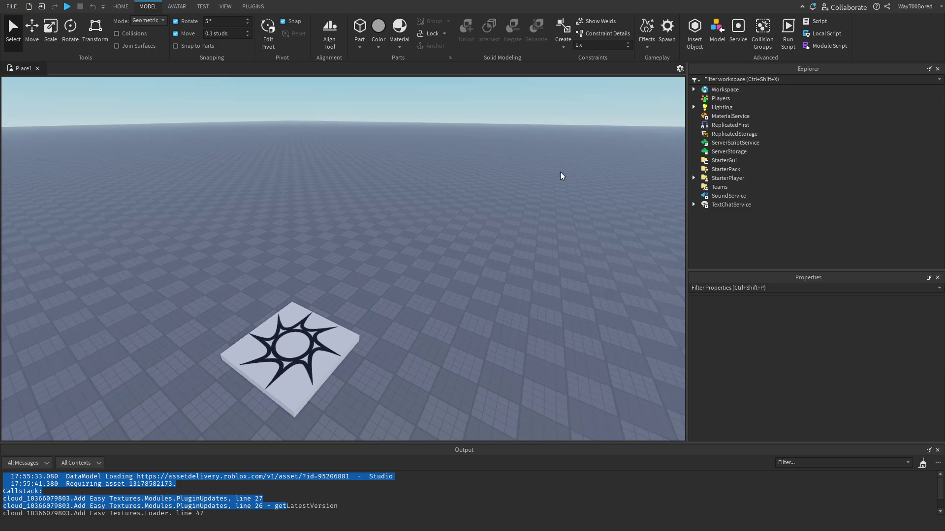
Step: Insert a Script into ServerScriptService and delete its default print line
left_click(766, 144)
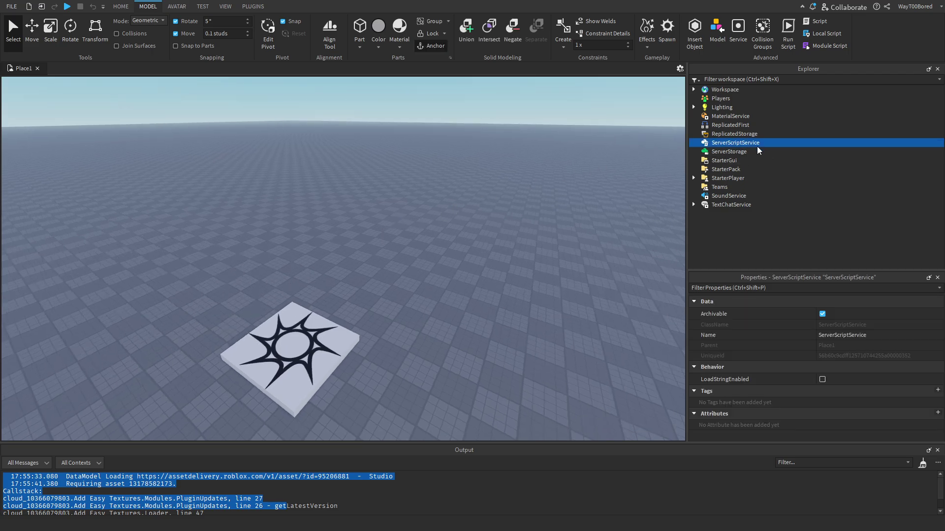
left_click(817, 21)
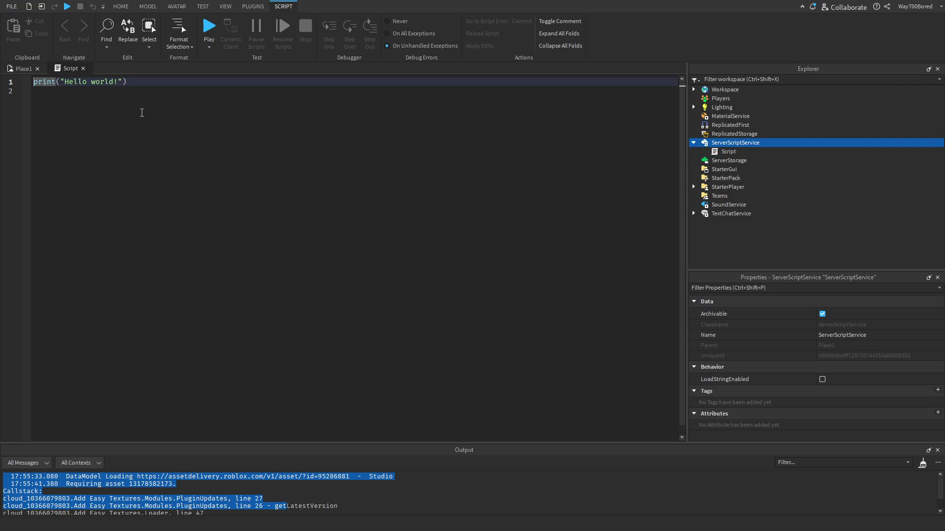
left_click(1, 82)
key("BackSpace")
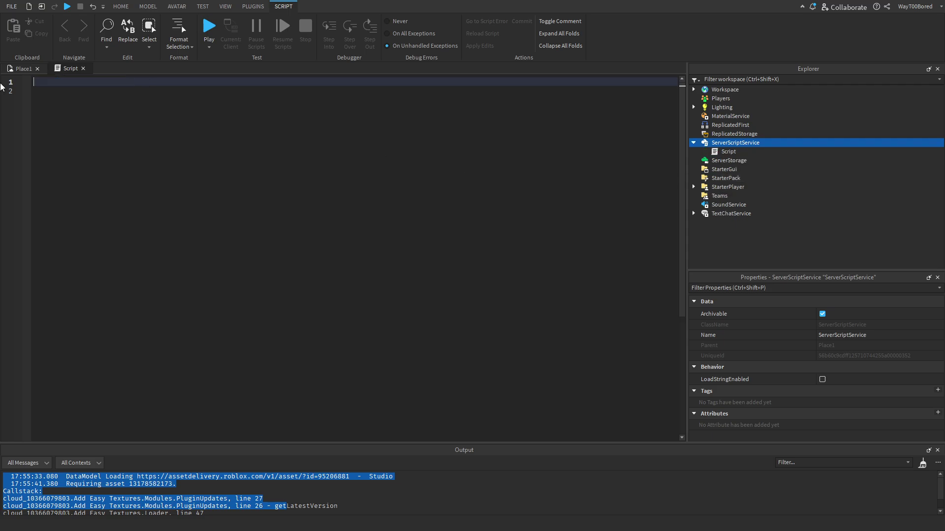
Step: Add a new Part to the Workspace and focus the camera on it
left_click(19, 70)
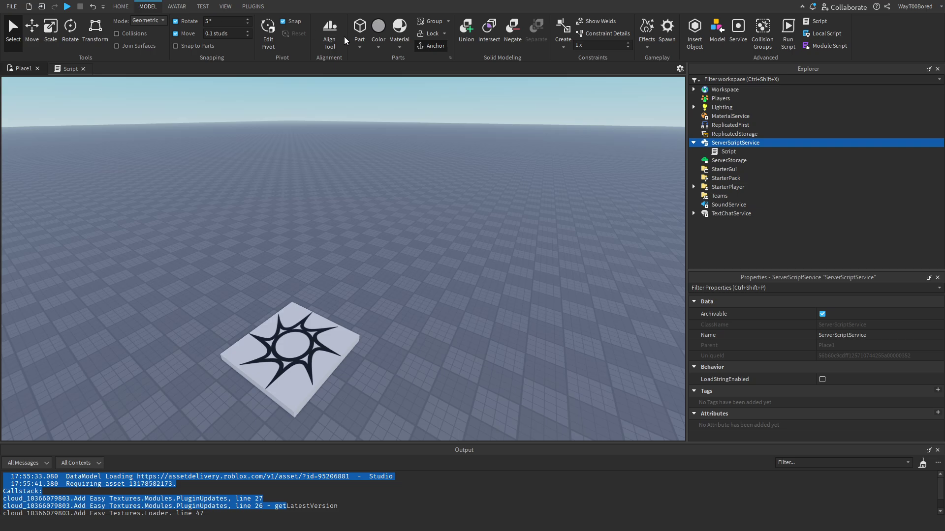
left_click(359, 28)
key("f")
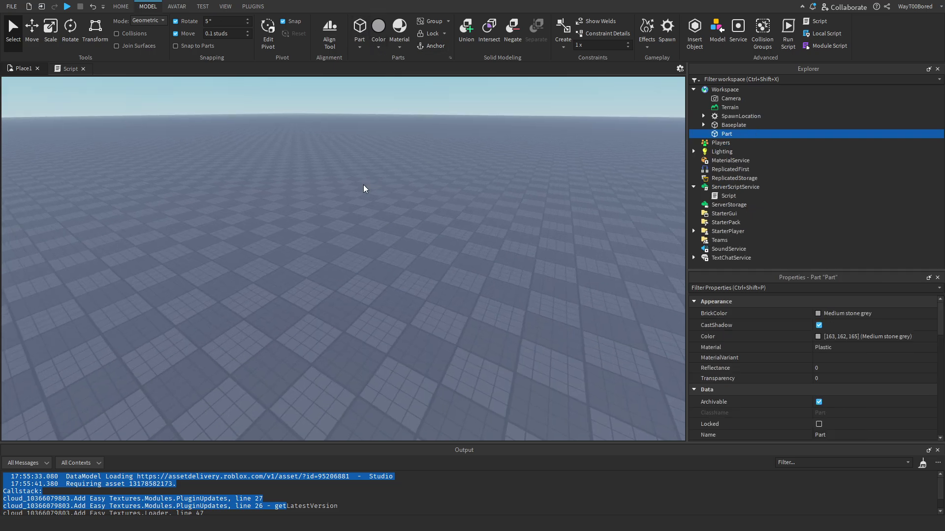
right_click_drag(371, 182, 376, 179)
Step: Write game.Workspace.Part on line 1, replacing a throwaway test line
left_click(69, 69)
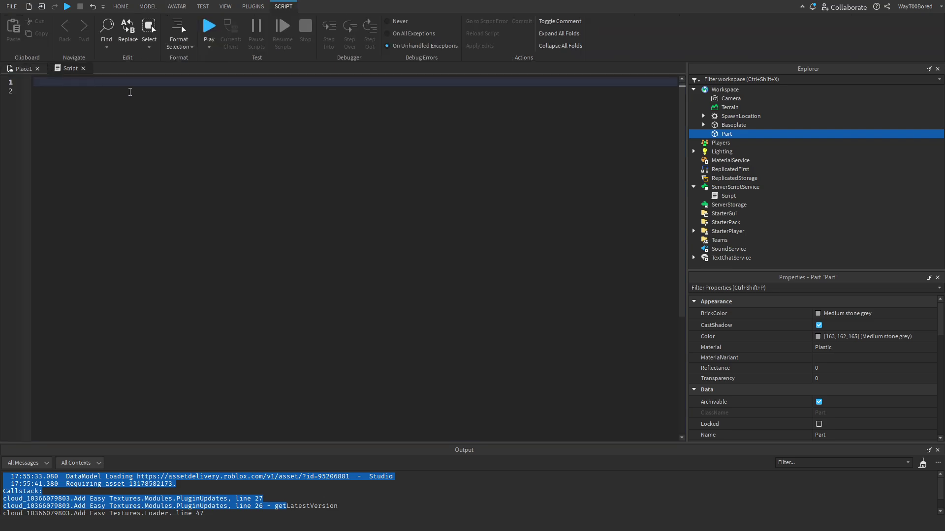
type("local vghjjhcfhm = vfgkhil")
key("BackSpace")
key("BackSpace")
key("BackSpace")
key("BackSpace")
key("BackSpace")
key("BackSpace")
key("BackSpace")
key("BackSpace")
key("BackSpace")
key("BackSpace")
key("BackSpace")
key("BackSpace")
key("BackSpace")
key("BackSpace")
key("BackSpace")
key("BackSpace")
key("BackSpace")
key("BackSpace")
key("BackSpace")
key("BackSpace")
type("game.Workspace.Part")
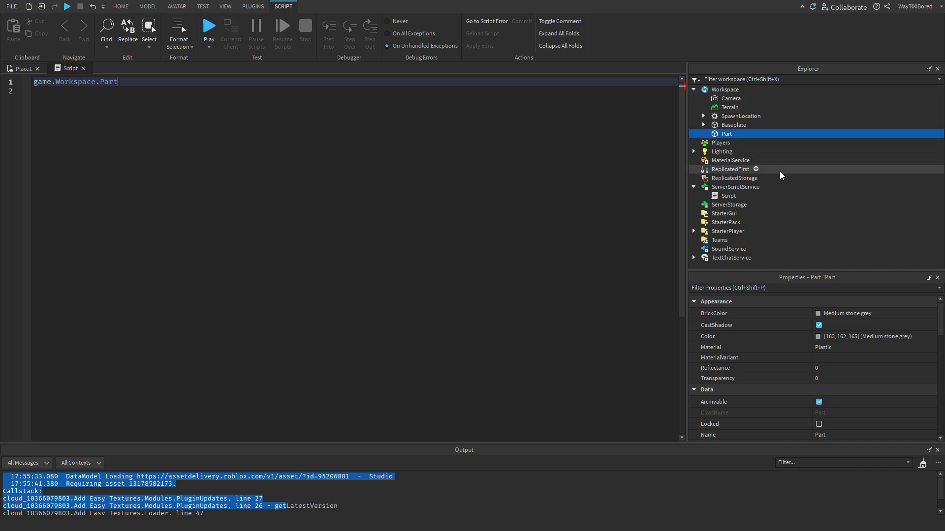
Step: Inspect Workspace in the code and the Part's Properties, then resume at the end of line 1
left_click(15, 70)
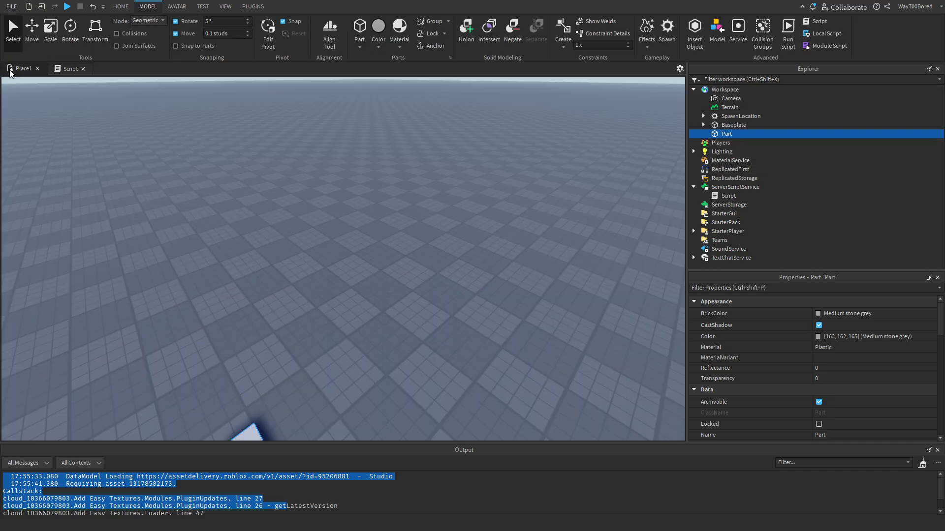
scroll(453, 233, "down", 10)
left_click(455, 235)
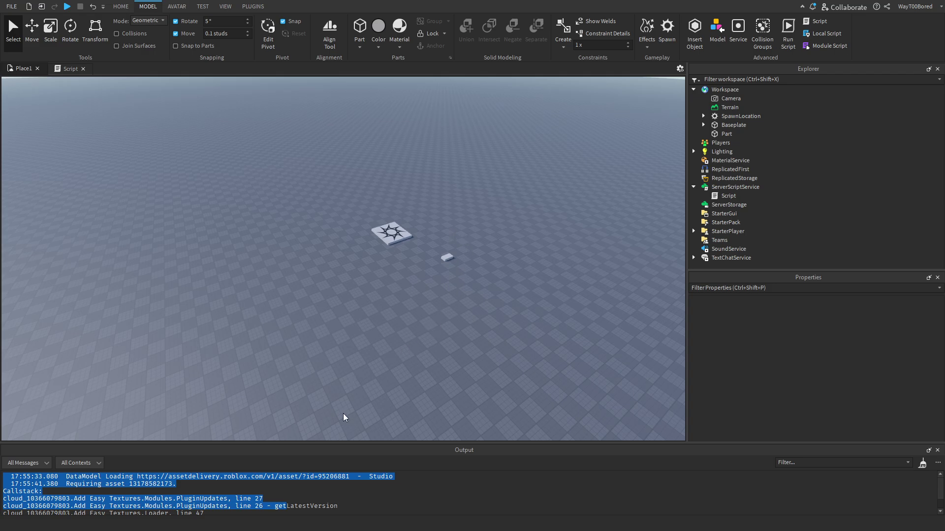
left_click(66, 69)
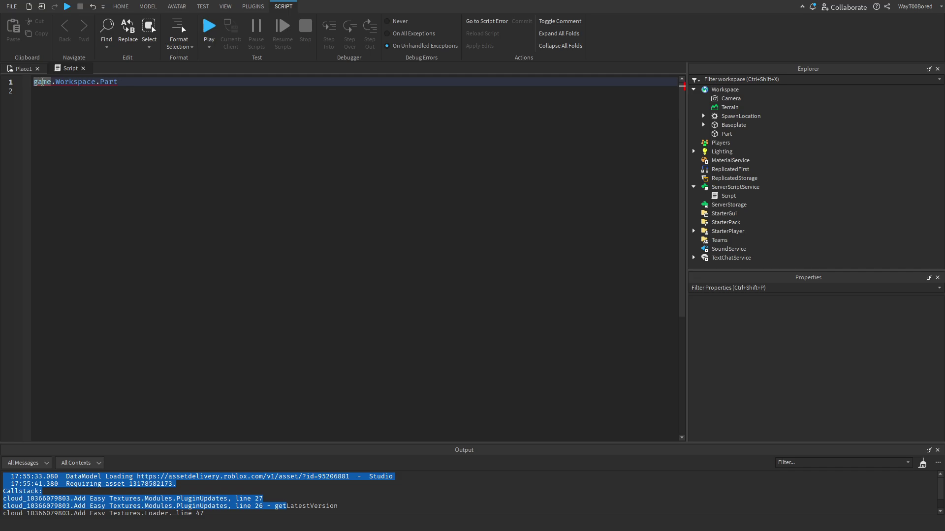
left_click(79, 83)
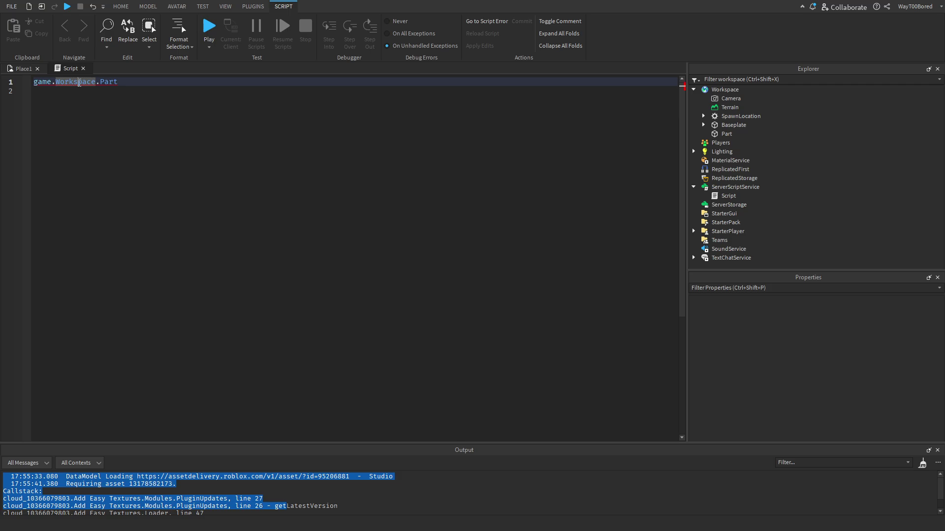
double_click(79, 82)
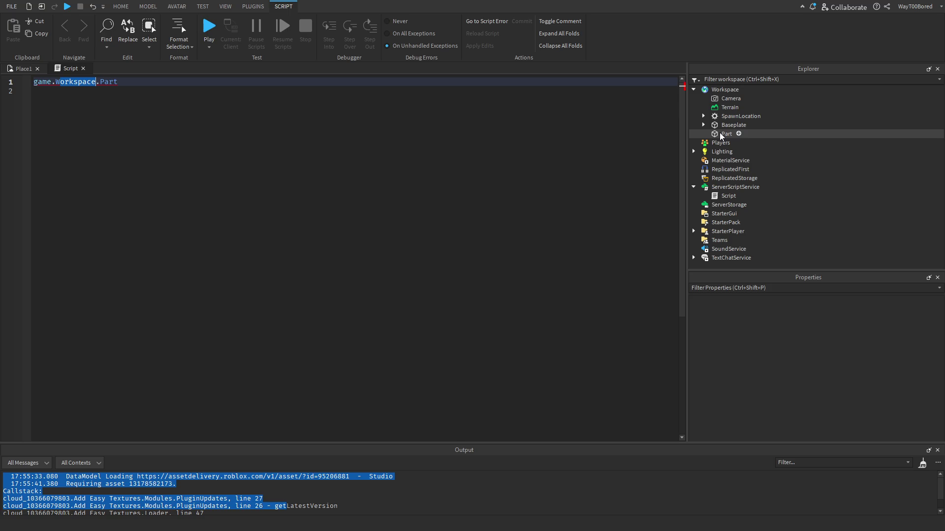
left_click(134, 83)
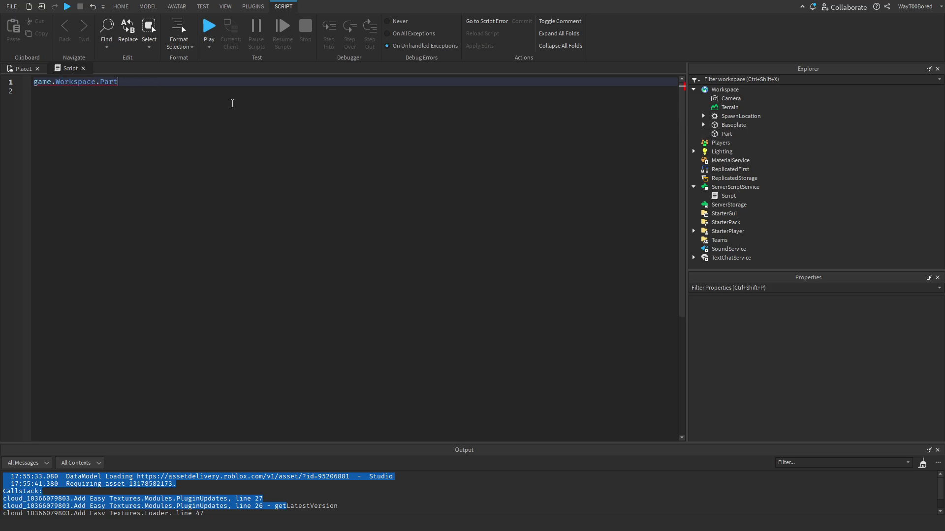
left_click(724, 134)
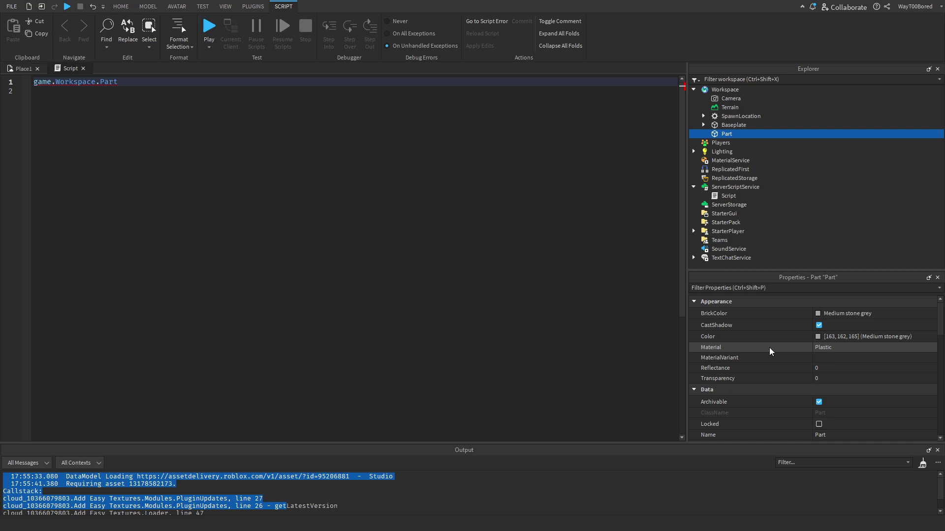
scroll(770, 351, "down", 15)
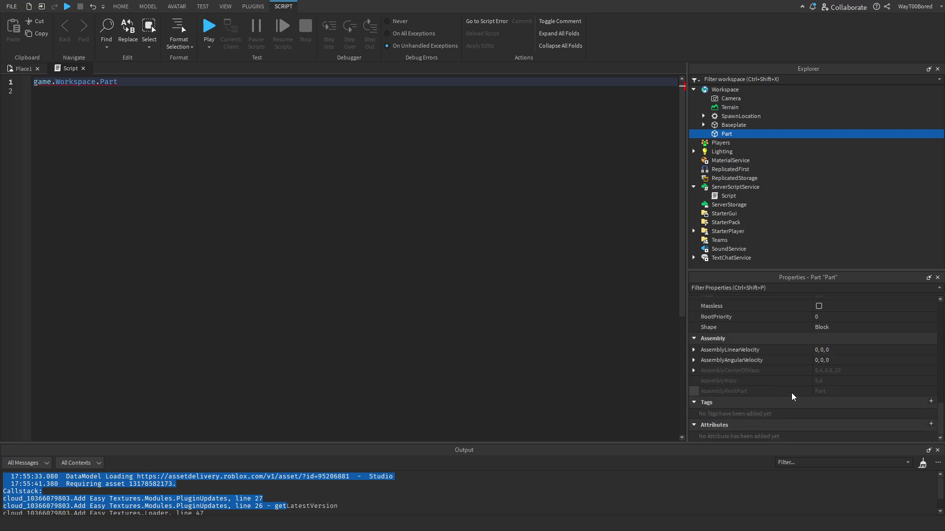
left_click(134, 85)
Step: Complete the line as game.Workspace.Part.Transparency = 1 using autocomplete
type("ta")
key("BackSpace")
type("r")
key("Tab")
type("1")
Step: Deselect the Part in the scene, then select the whole Transparency line in the script
left_click(22, 69)
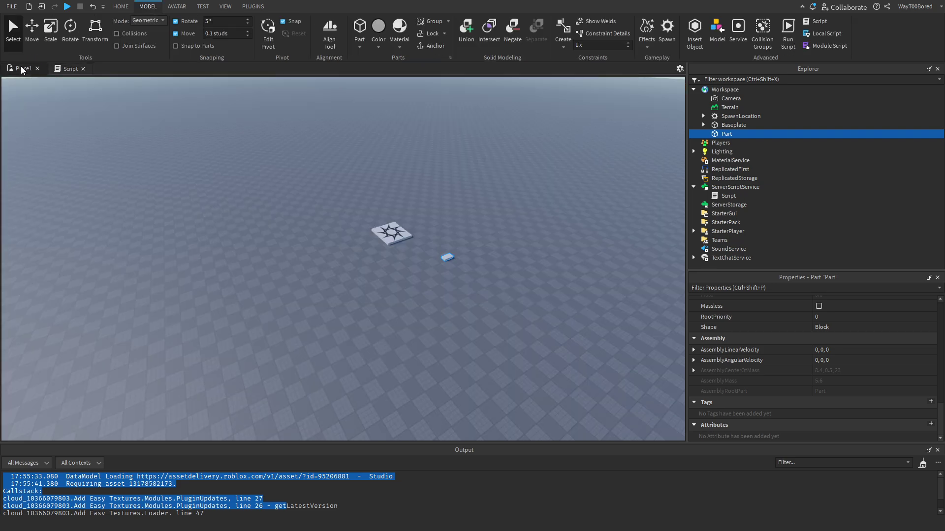
left_click(429, 222)
scroll(433, 224, "up", 5)
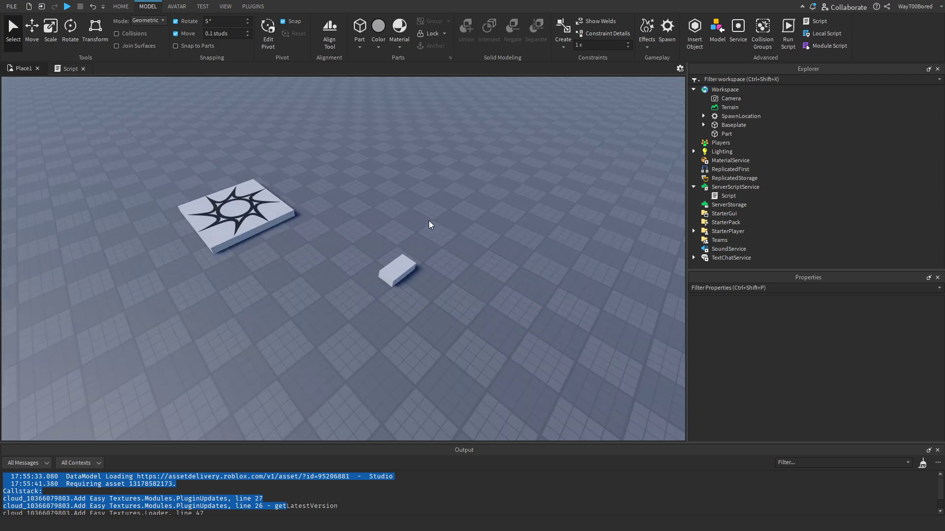
left_click(68, 69)
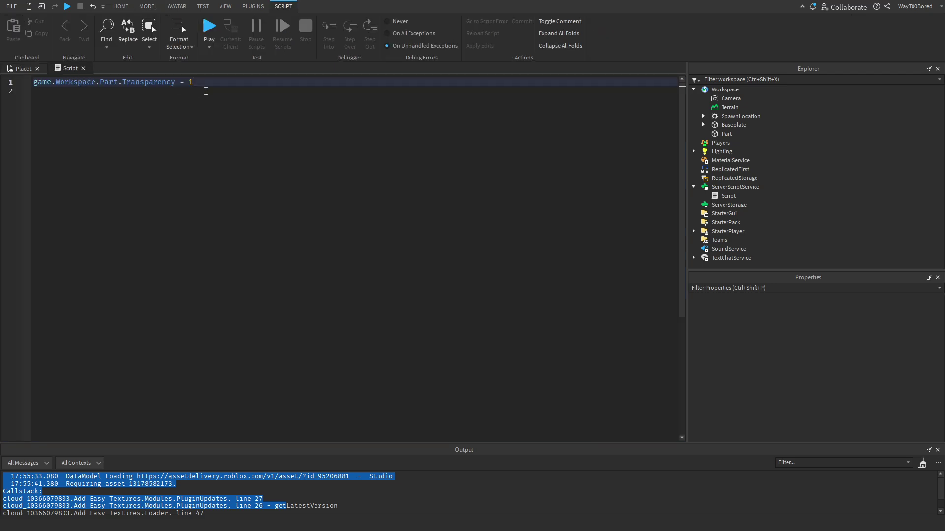
left_click_drag(195, 82, 1, 84)
Step: Replace line 1 with the declaration local part = game.Workspace.Part
key("BackSpace")
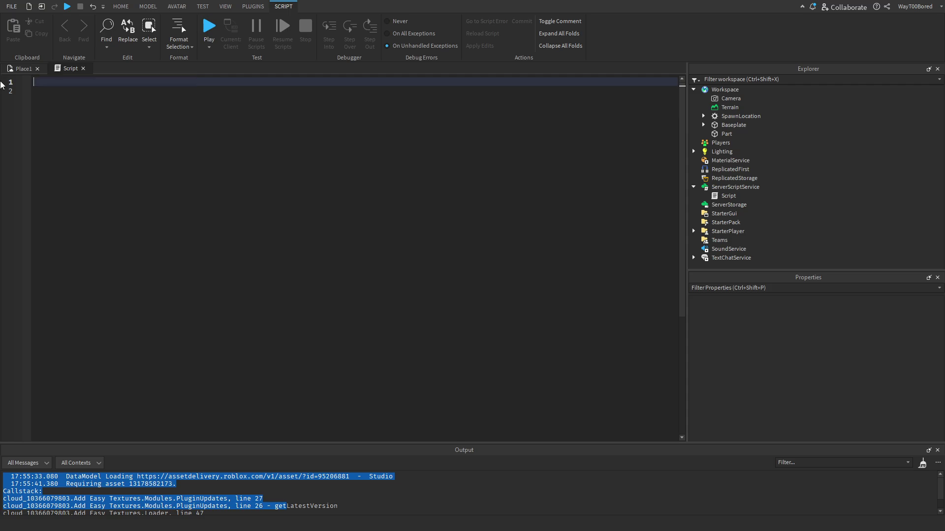
type("local")
left_click_drag(63, 82, 31, 82)
left_click(84, 80)
type("part = game.Workspace")
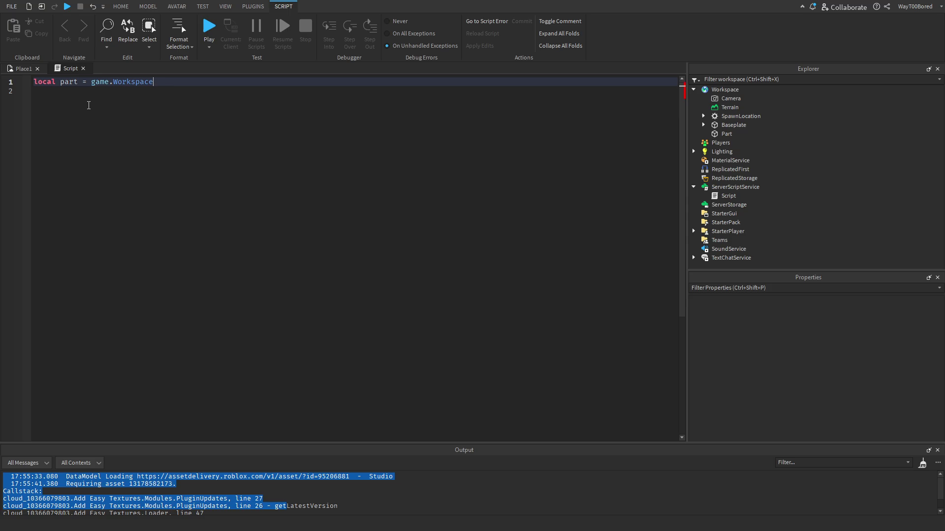
type(".Part")
left_click_drag(34, 82, 214, 75)
triple_click(207, 84)
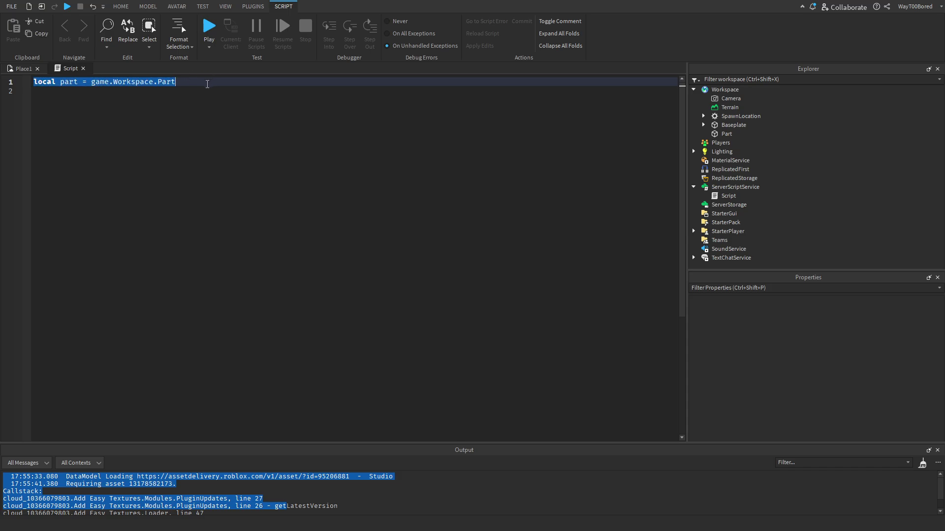
left_click(128, 82)
left_click(109, 82)
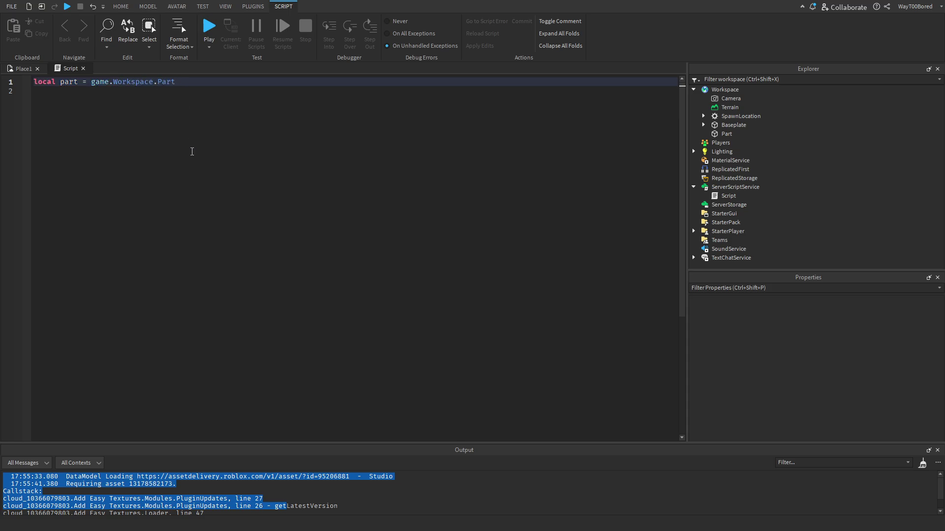
Step: Start a new line with part, then add a second Part nested inside the original Part
key("Return")
key("Return")
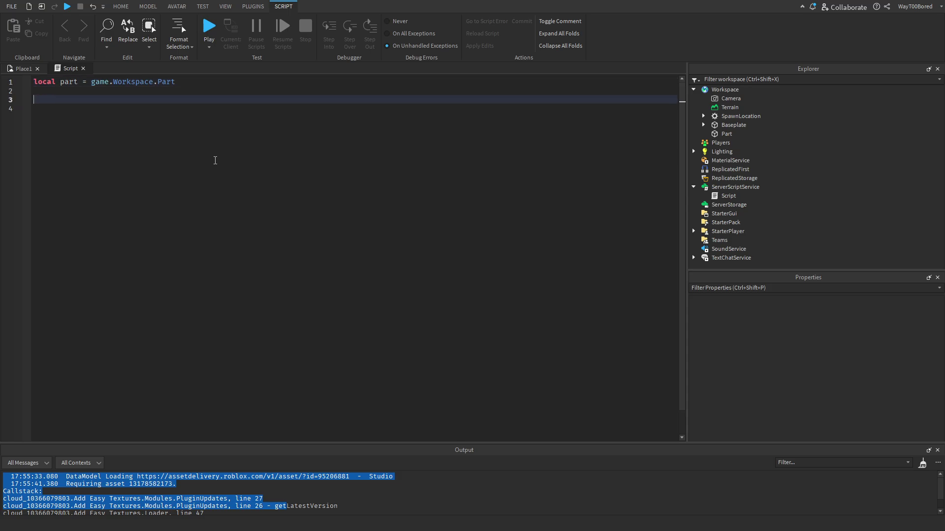
type("part.")
left_click(19, 69)
left_click(401, 268)
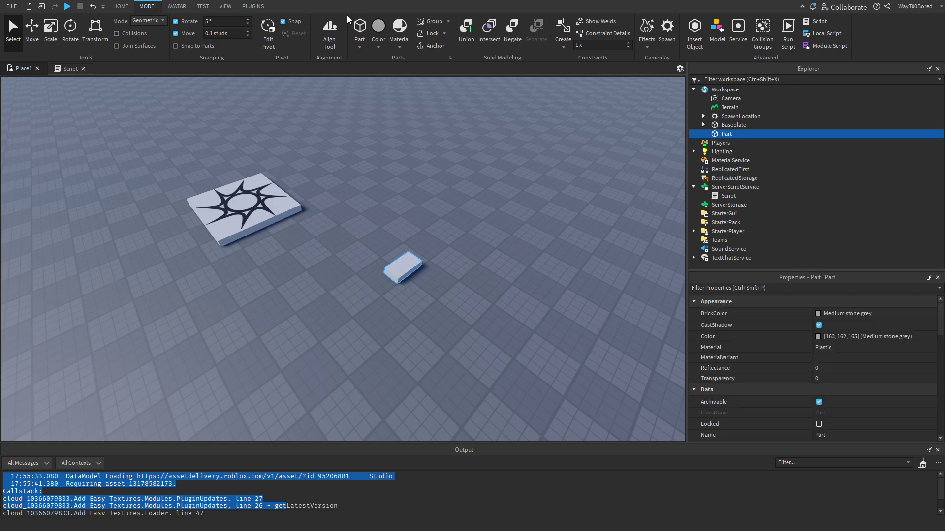
left_click(360, 25)
left_click_drag(727, 147, 726, 133)
Step: Erase the script's code so it is empty, leaving a fresh line
left_click(69, 68)
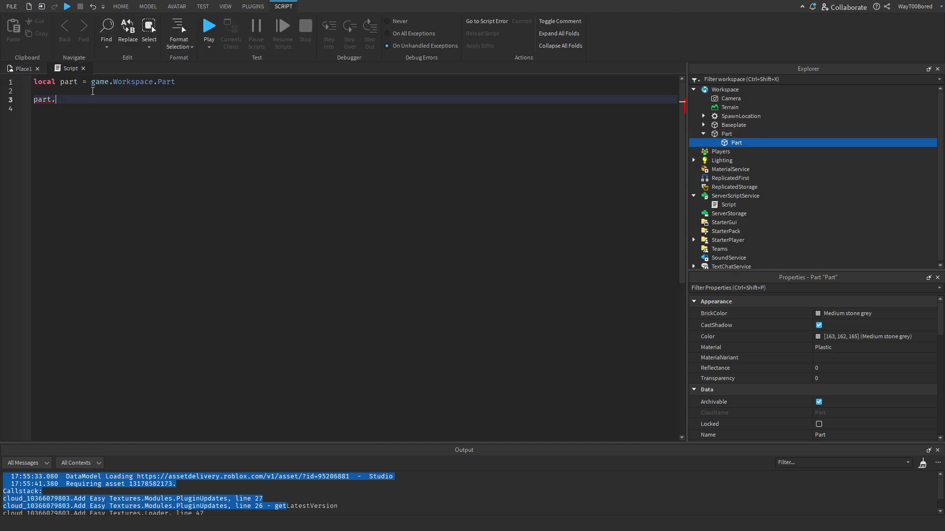
type("p")
key("Tab")
key("BackSpace")
key("BackSpace")
key("BackSpace")
key("BackSpace")
key("BackSpace")
key("BackSpace")
key("BackSpace")
key("BackSpace")
key("BackSpace")
key("BackSpace")
key("BackSpace")
key("BackSpace")
key("BackSpace")
key("BackSpace")
key("BackSpace")
key("BackSpace")
key("BackSpace")
key("BackSpace")
key("BackSpace")
key("BackSpace")
key("BackSpace")
key("BackSpace")
key("BackSpace")
key("BackSpace")
key("BackSpace")
key("BackSpace")
key("BackSpace")
key("BackSpace")
key("BackSpace")
key("BackSpace")
key("BackSpace")
key("BackSpace")
key("BackSpace")
key("BackSpace")
key("BackSpace")
key("BackSpace")
key("BackSpace")
key("BackSpace")
key("BackSpace")
key("BackSpace")
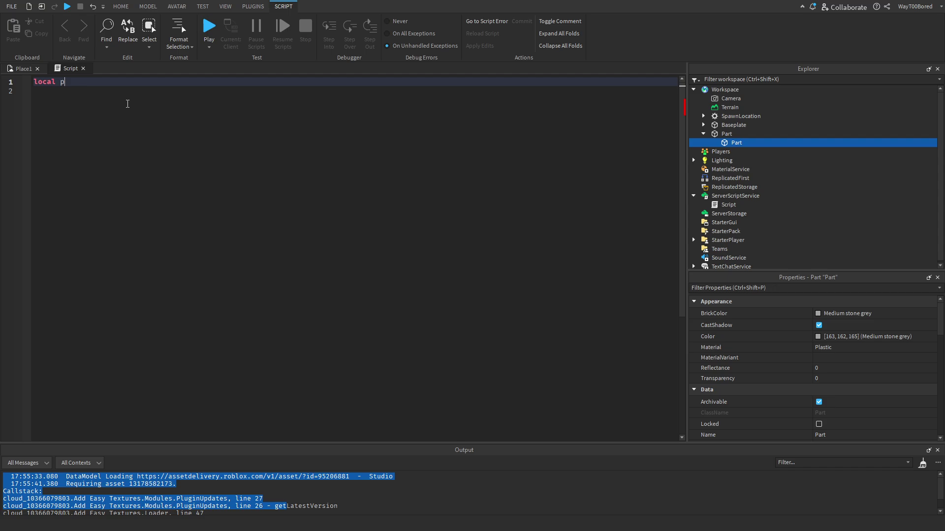
key("Return")
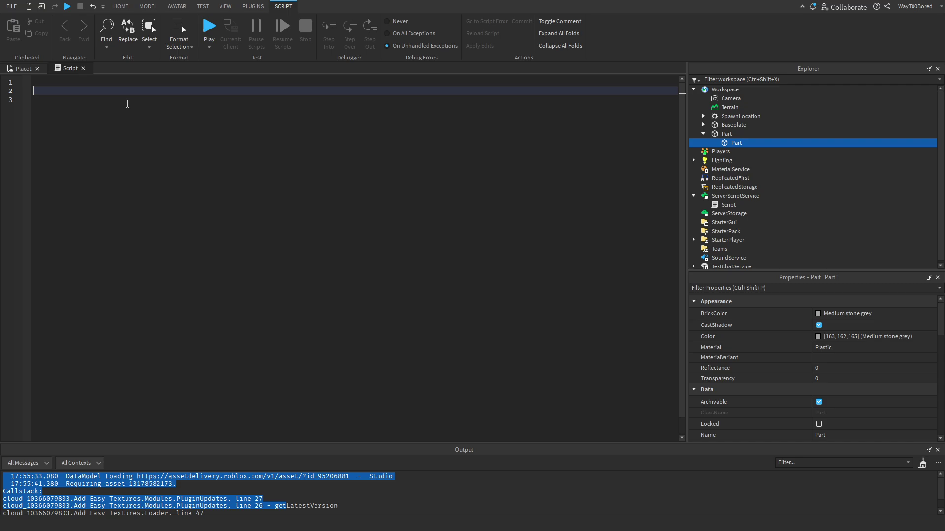
Step: Write an if true then ... end block in the script
type("if then")
key("Return")
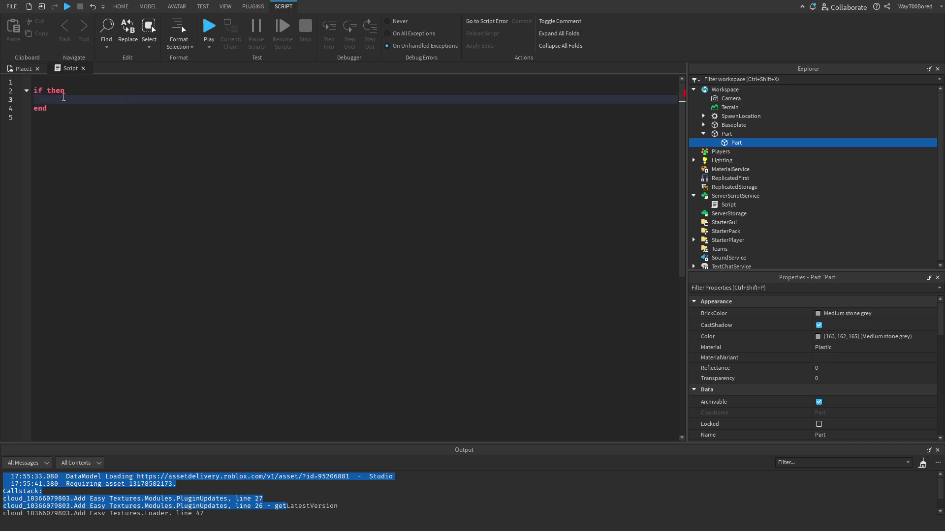
key("Up")
key("Left")
key("Left")
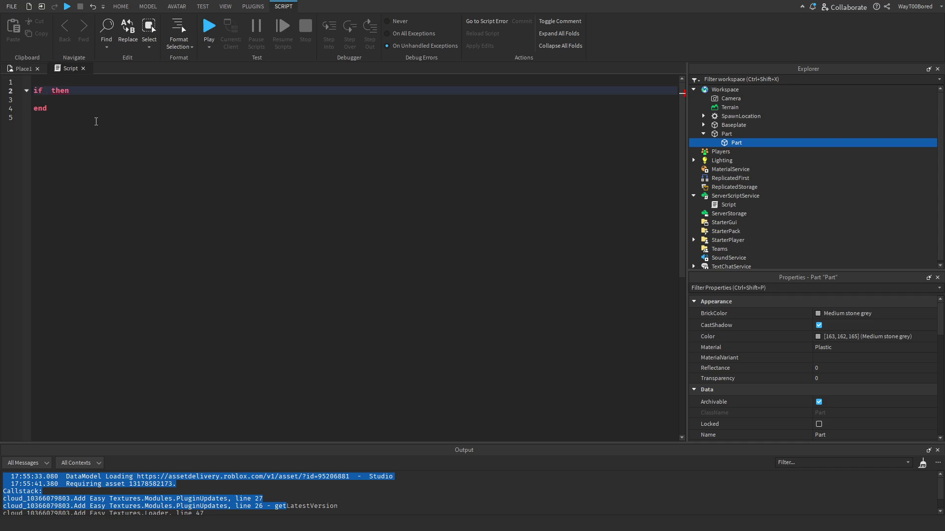
type("true")
key("Down")
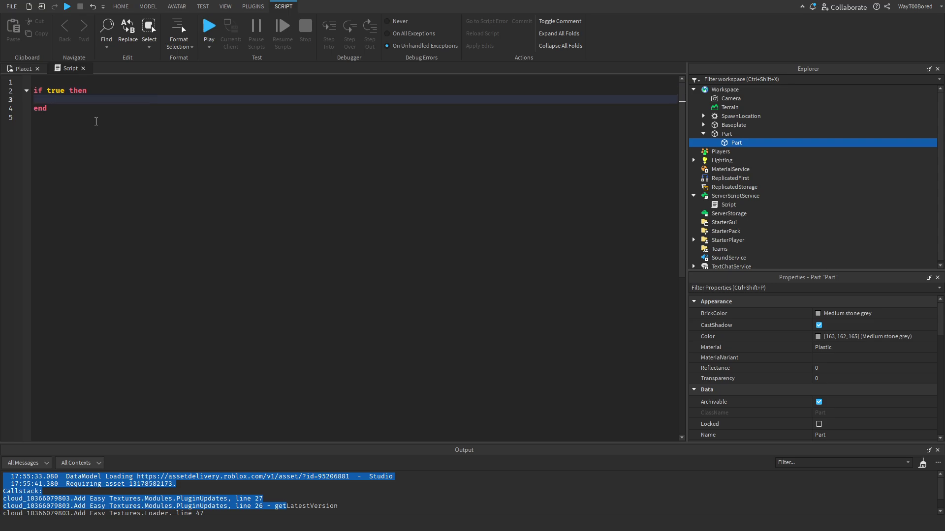
Step: Add print("Hi") inside the if true block
type("p")
type("rint(")
type("';")
key("BackSpace")
key("BackSpace")
type("\"")
type("HU")
key("BackSpace")
type("i")
left_click(127, 117)
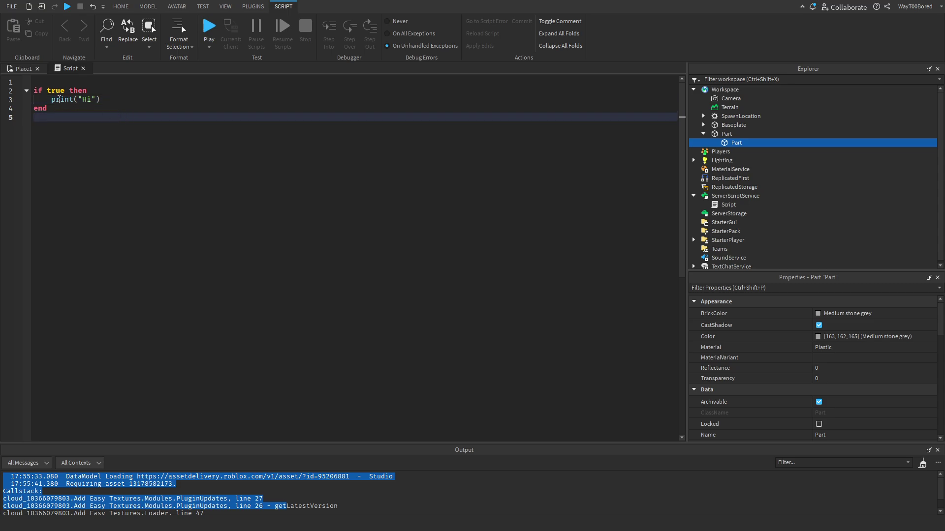
left_click_drag(42, 91, 83, 91)
left_click(93, 113)
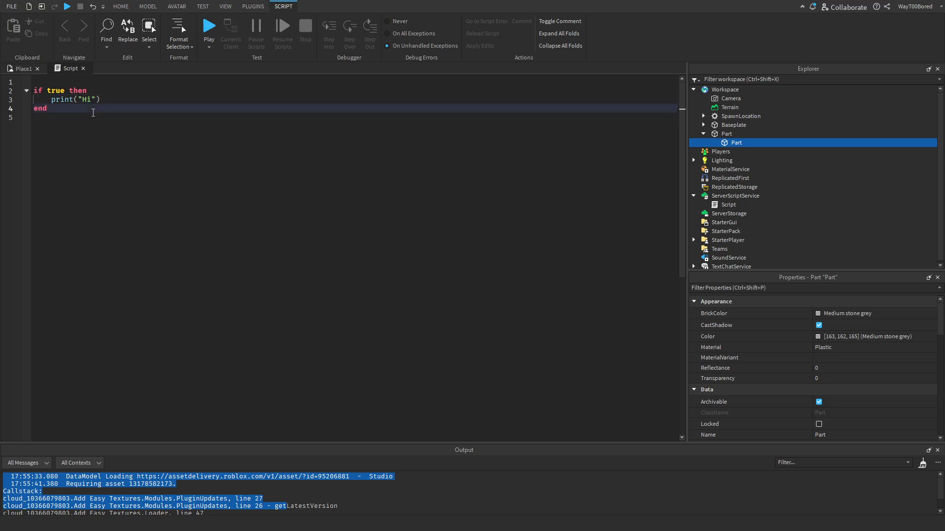
Step: Play-test to see Hi in the Output, stop the test, and select all the script code
left_click(210, 44)
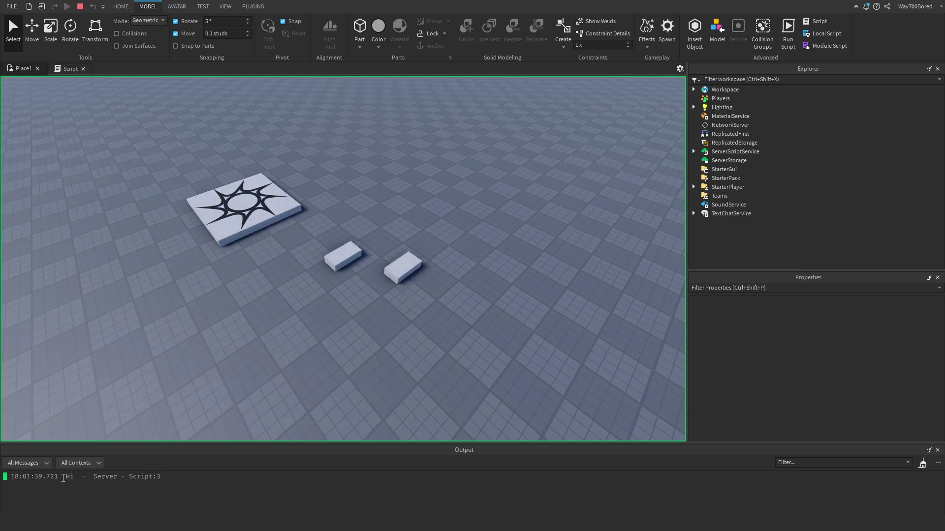
left_click_drag(59, 477, 163, 481)
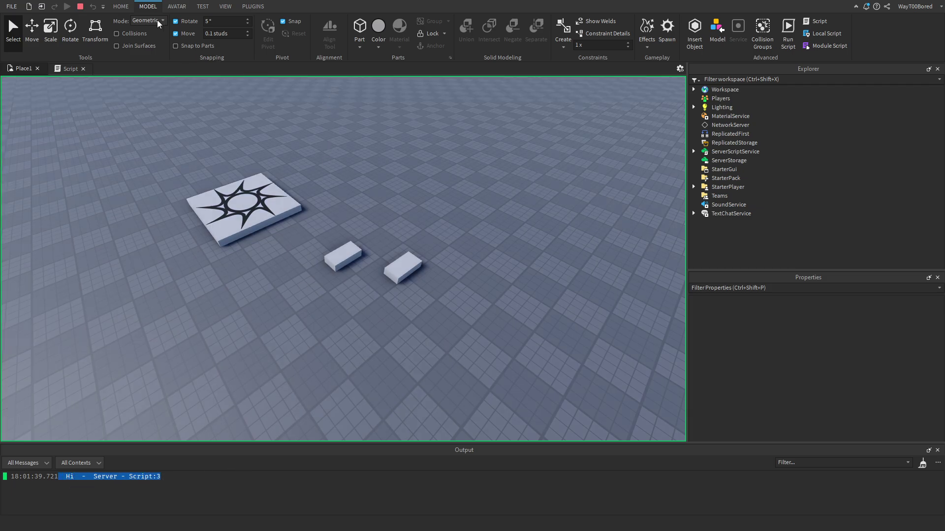
left_click(80, 6)
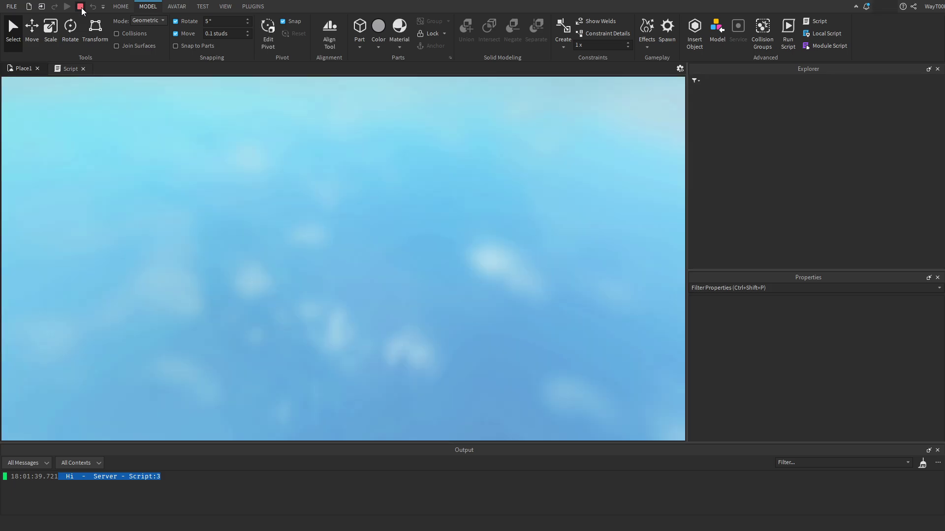
left_click(61, 73)
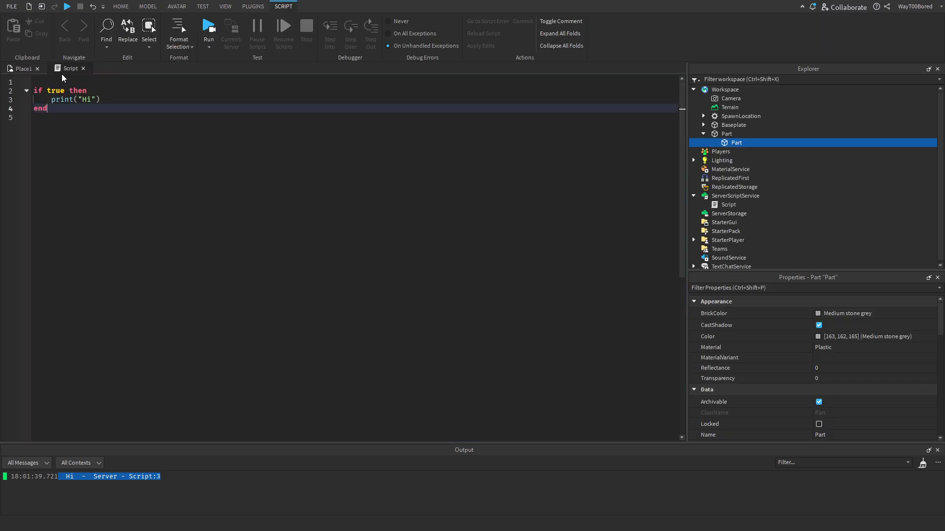
left_click_drag(49, 117, 25, 84)
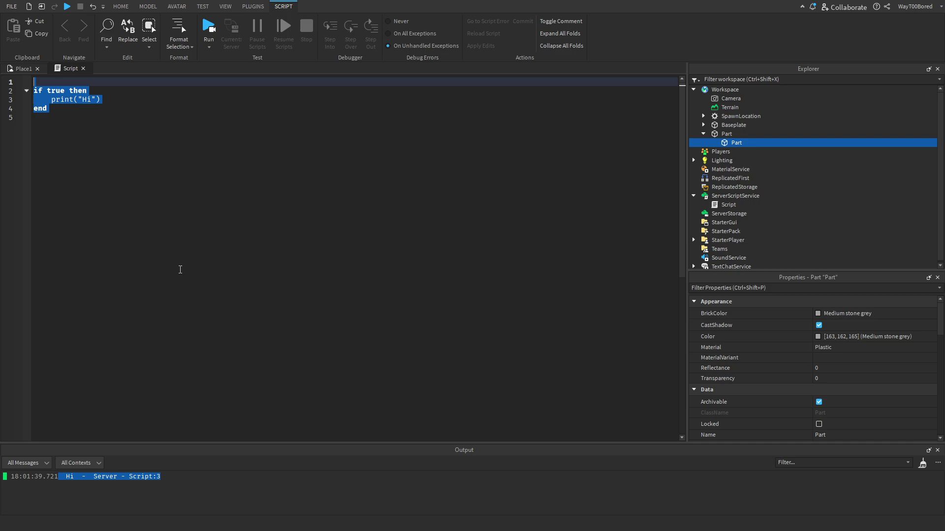
Step: Replace the selected code with game.Workspace.Part.Touched:Connect(function(hit)) and start an empty body line
key("BackSpace")
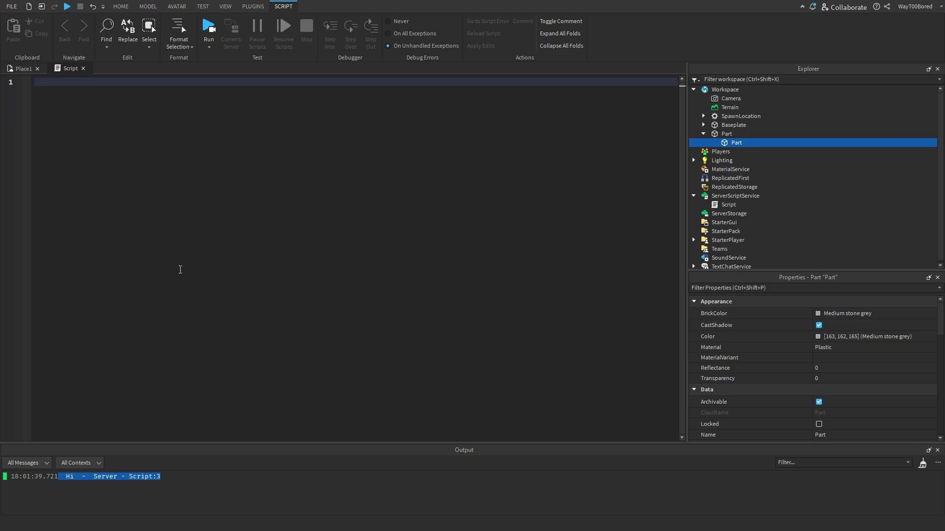
type("game.Workspace.Part.Touched")
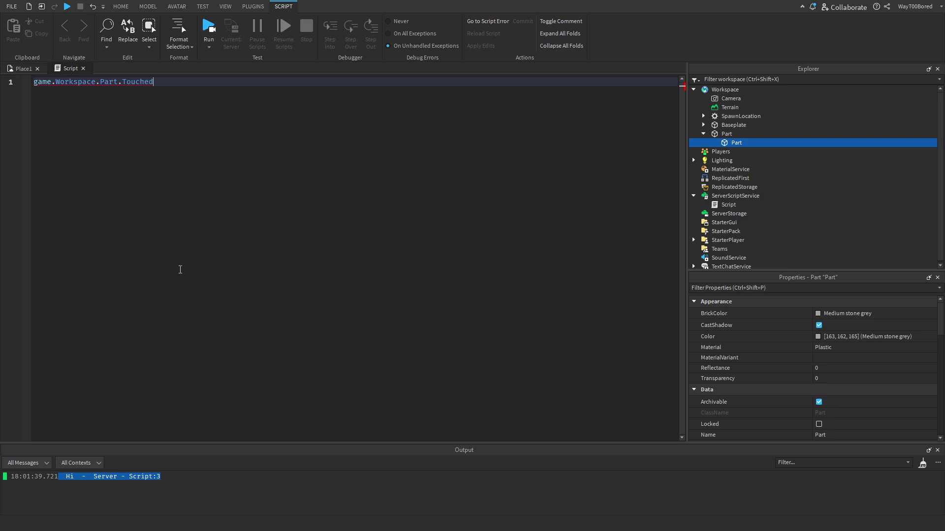
type(":Connect(function(hit)")
key("Return")
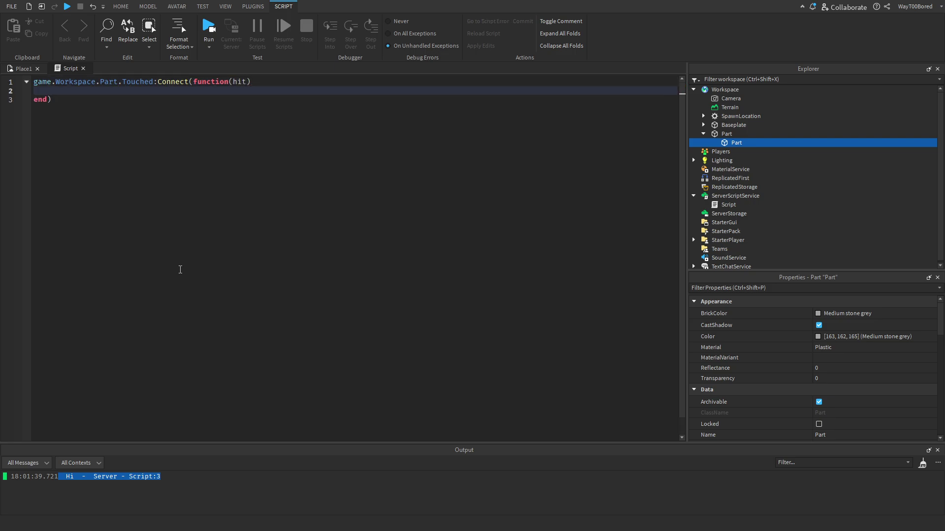
Step: Check the two small blocks in the place, then return to the function's empty body line
left_click_drag(33, 81, 80, 137)
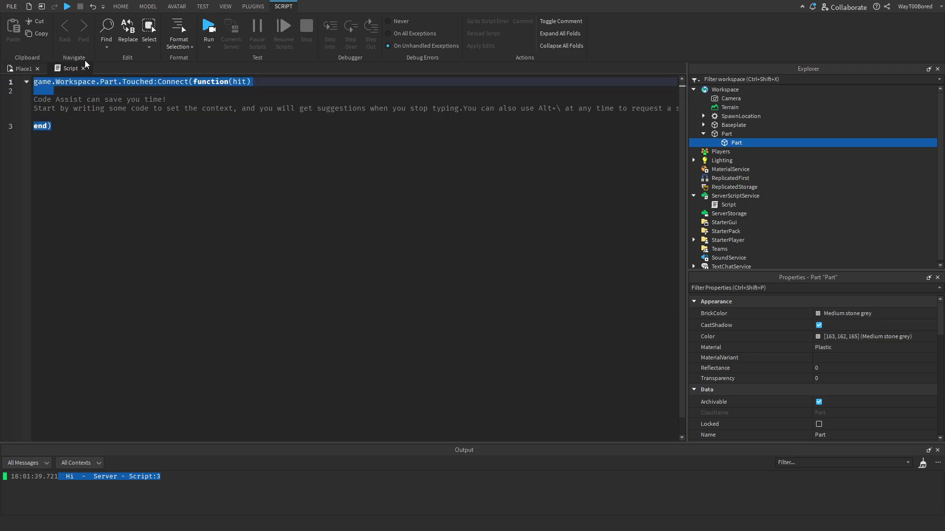
left_click(22, 69)
left_click(417, 243)
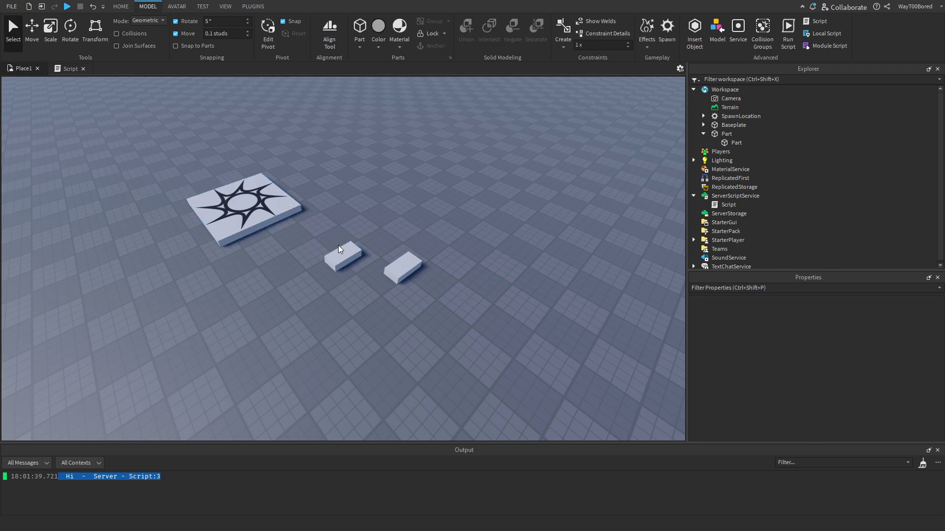
left_click_drag(317, 244, 524, 302)
left_click(523, 304)
left_click(72, 72)
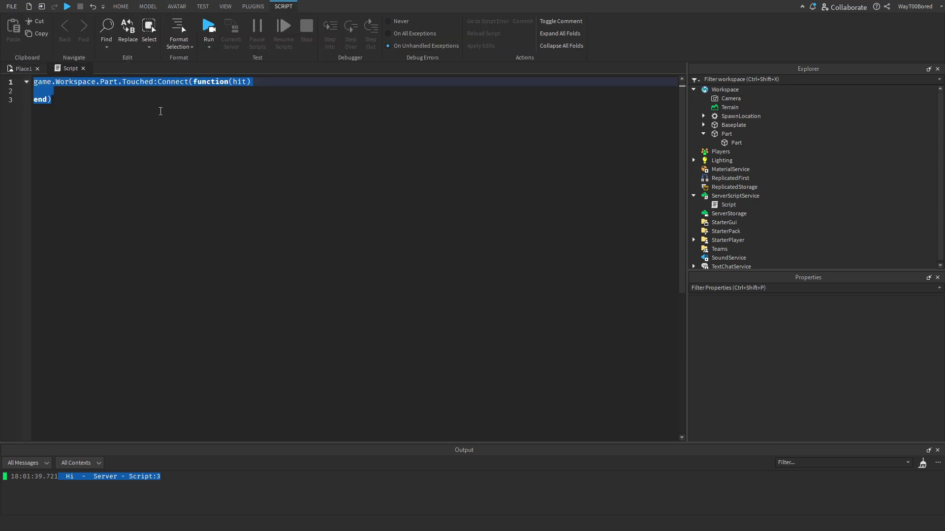
left_click(135, 92)
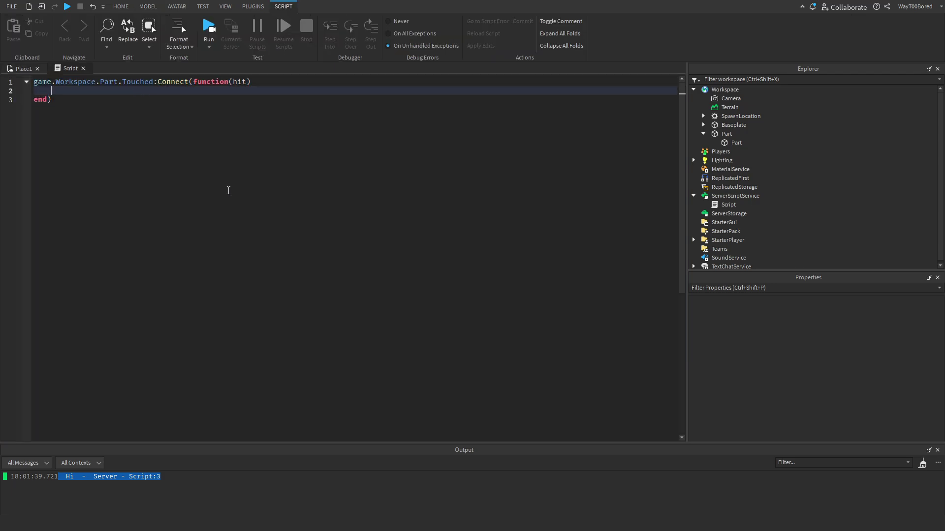
Step: Write hit.Parent on line 2, pointing out the block and the child Part in Explorer
type("hit")
left_click(62, 92)
left_click(105, 90)
left_click(21, 68)
left_click(397, 265)
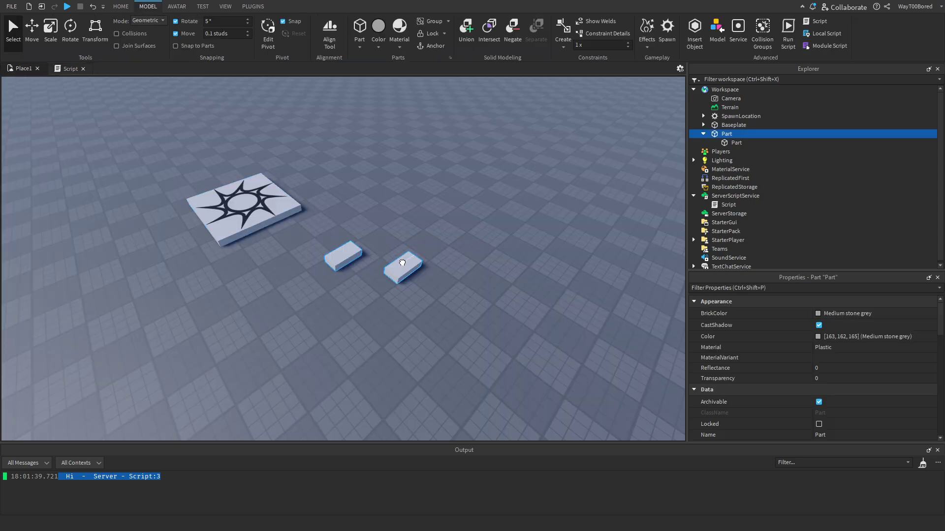
left_click(367, 309)
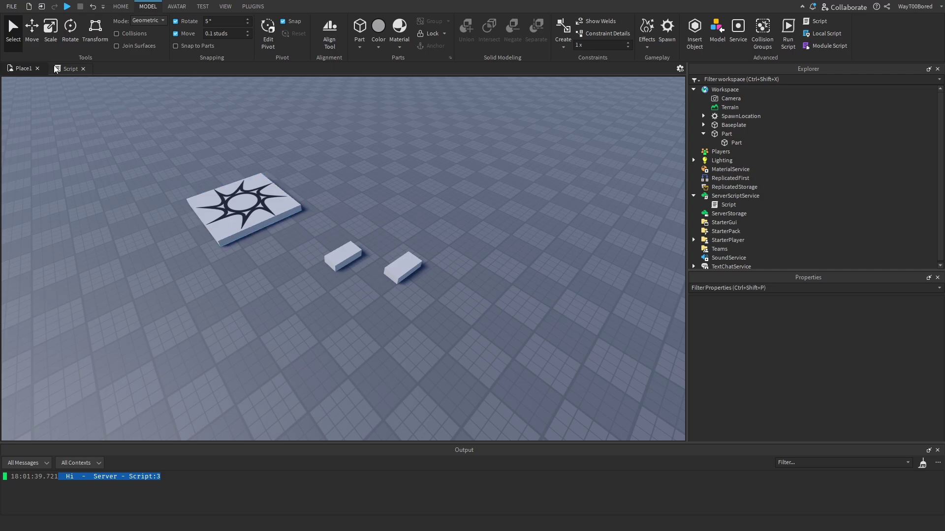
left_click(69, 69)
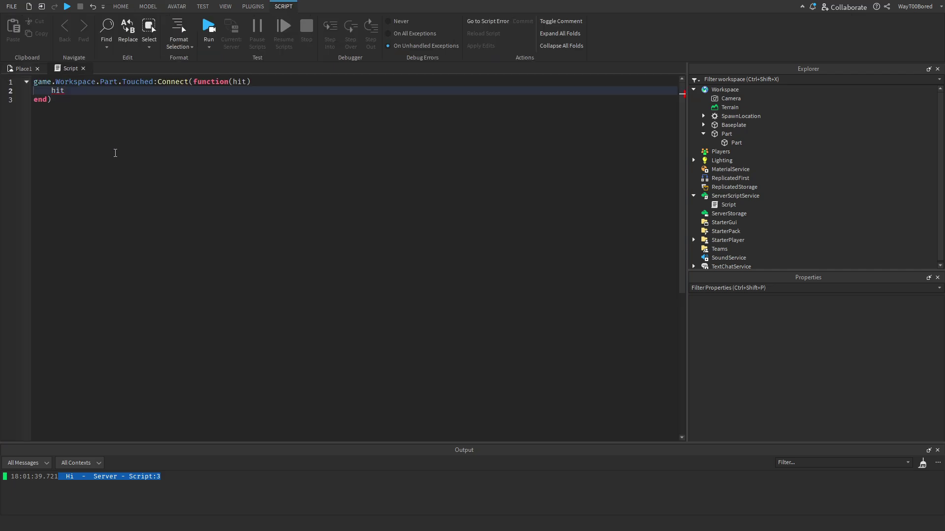
type(".Parent")
left_click(737, 142)
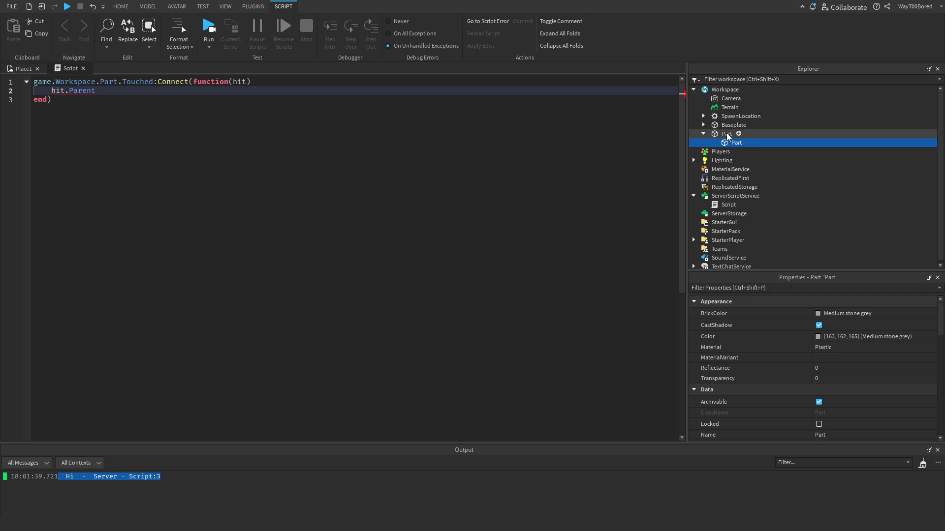
Step: Select all the script's code with Ctrl+A and delete it, leaving the script empty
left_click(71, 83)
key("ctrl+a")
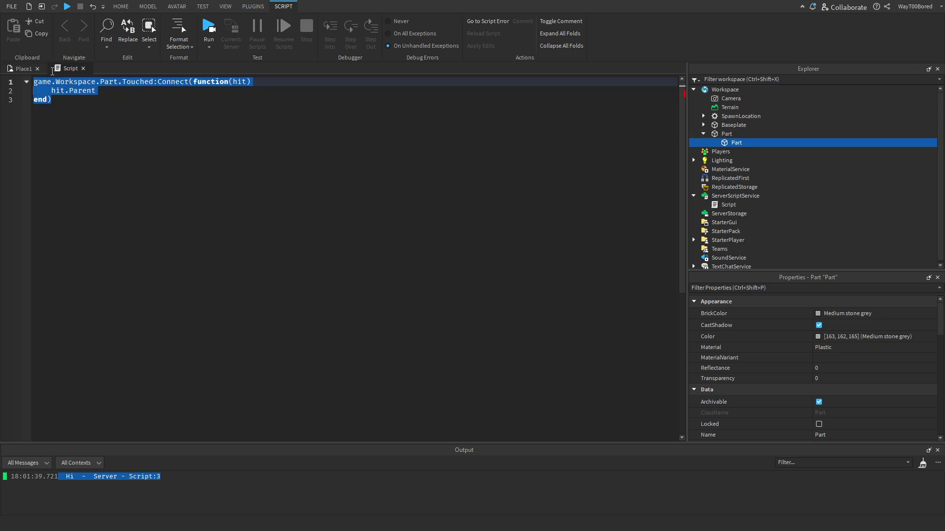
mouse_move(122, 98)
left_mouse_down()
mouse_move(138, 82)
mouse_move(121, 98)
left_mouse_up()
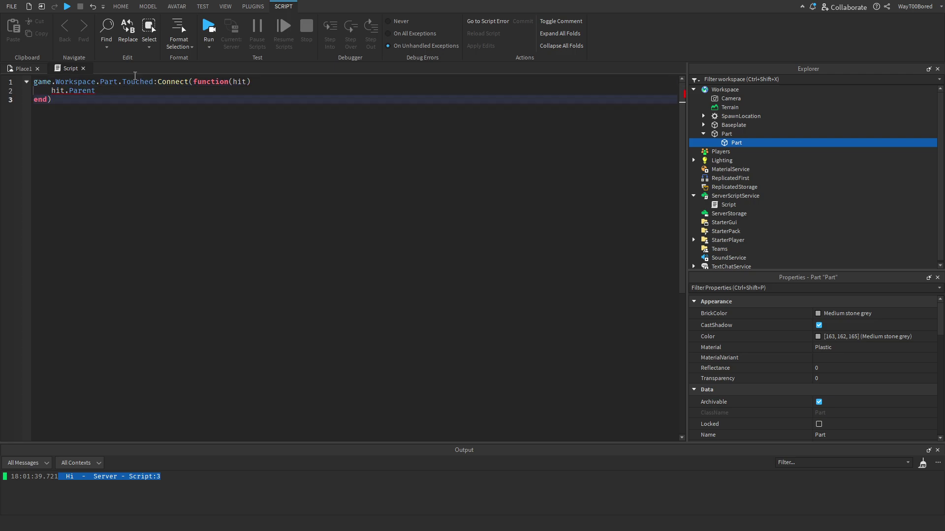
left_click(117, 93)
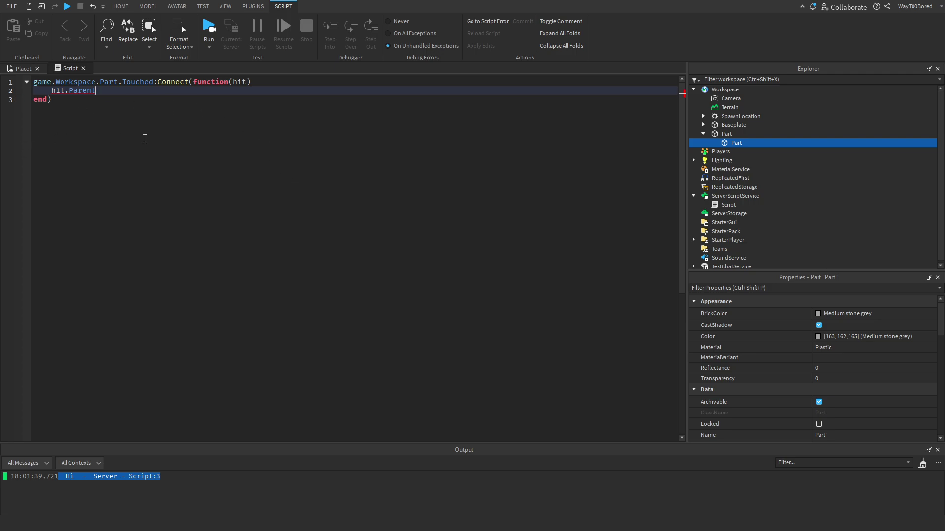
key("ctrl+a")
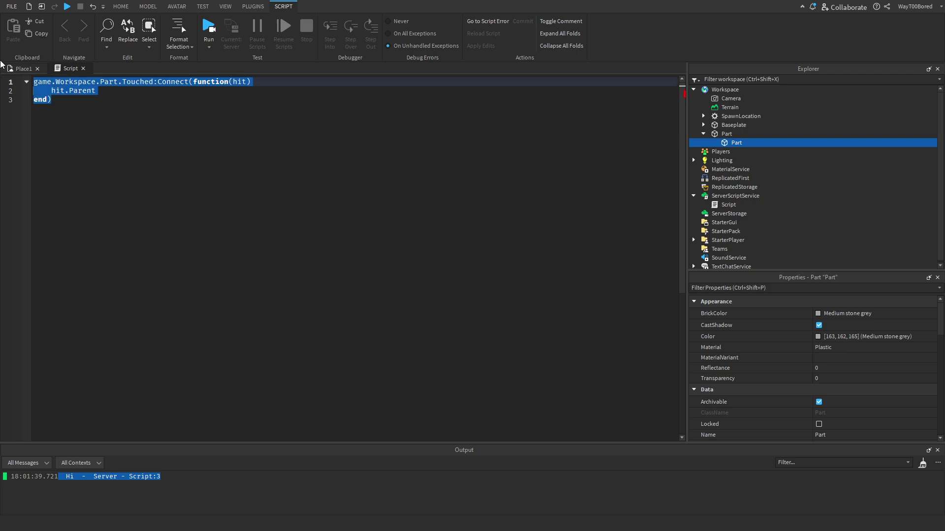
key("BackSpace")
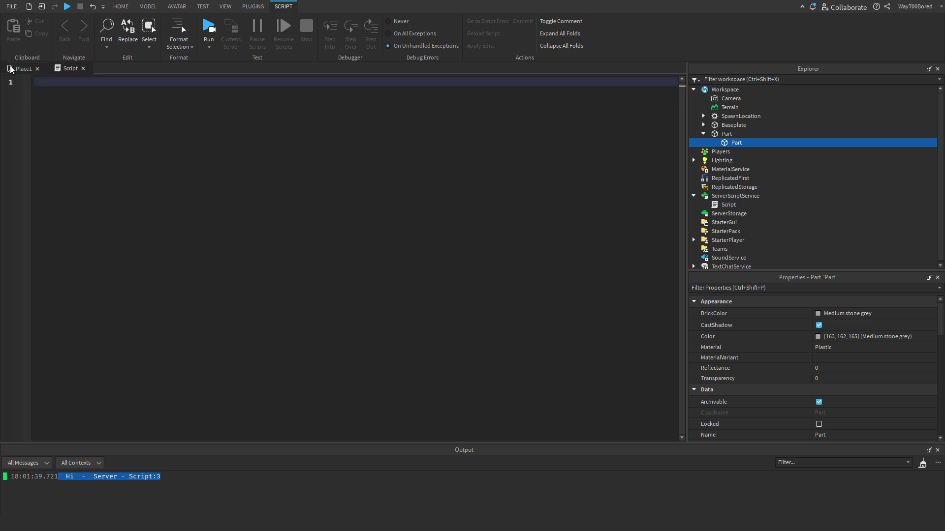
Step: In the 3D view, select and deselect the Part model and tilt the camera toward the small blocks
left_click(22, 69)
scroll(333, 250, "down", 5)
left_click(363, 291)
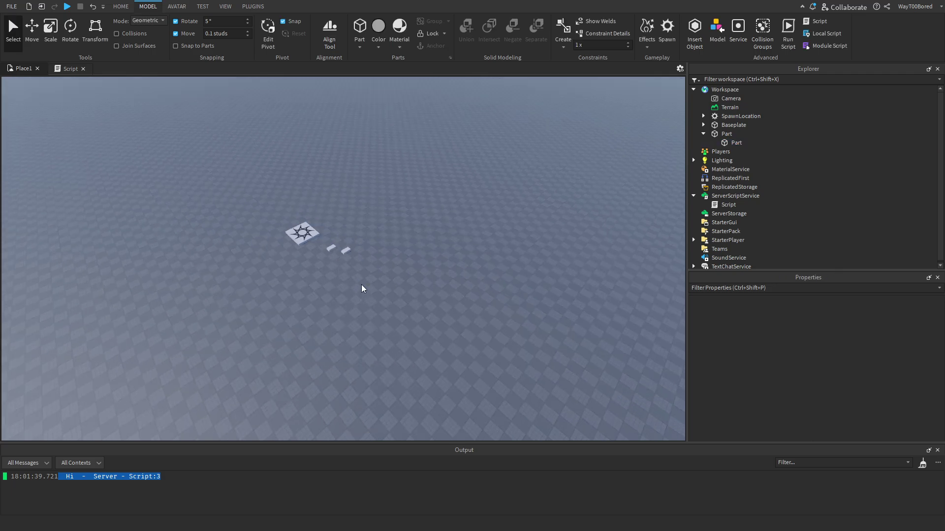
left_click(345, 250)
left_click(351, 304)
right_click_drag(354, 302, 360, 268)
scroll(363, 266, "up", 5)
scroll(359, 268, "down", 5)
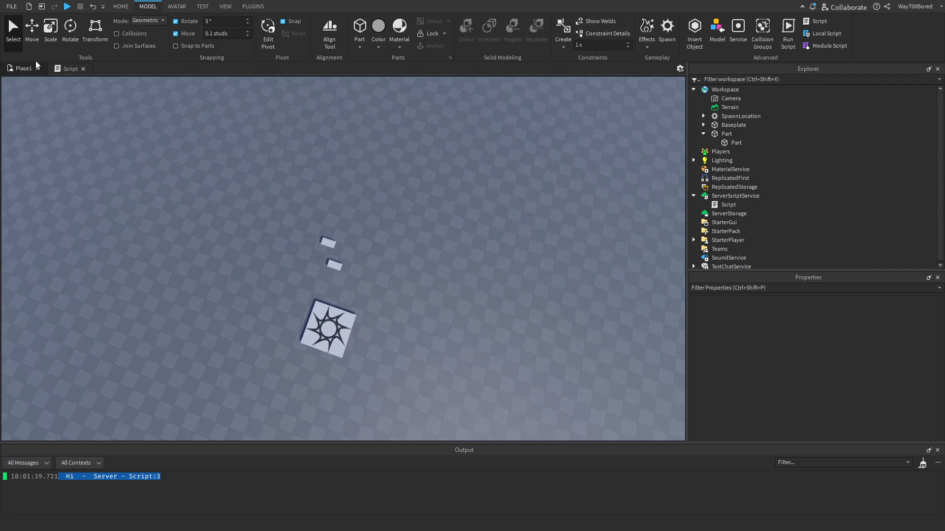
Step: Type and erase stray text in the empty script so it stays blank
left_click(64, 68)
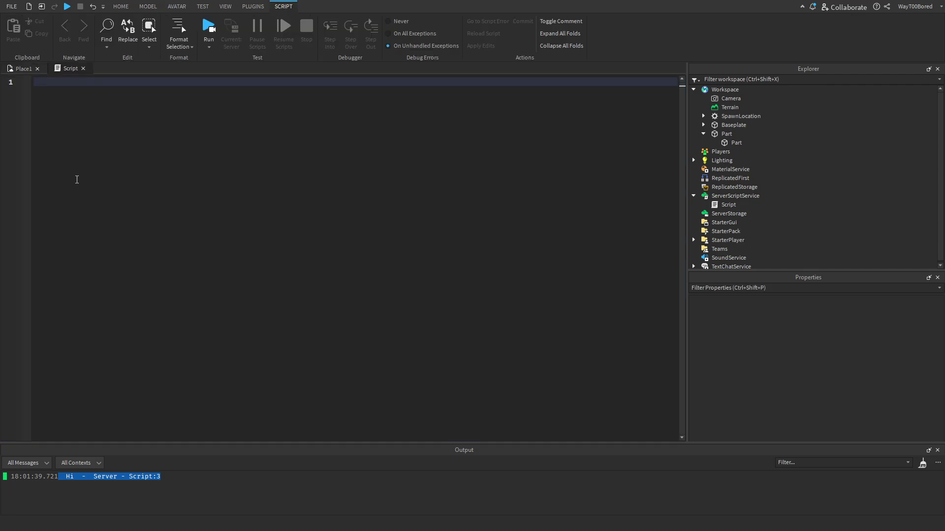
type("function")
key("BackSpace")
key("BackSpace")
key("BackSpace")
key("BackSpace")
key("BackSpace")
key("BackSpace")
key("BackSpace")
type("tw")
key("BackSpace")
key("BackSpace")
Step: Back in the place, box-select both small blocks for removal
left_click(23, 68)
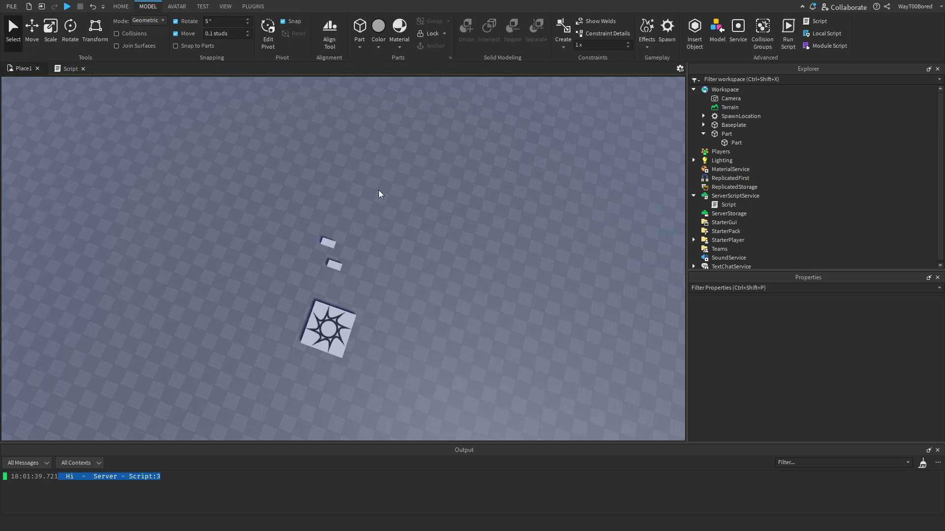
right_click_drag(379, 193, 383, 195)
scroll(382, 194, "up", 5)
scroll(383, 195, "down", 3)
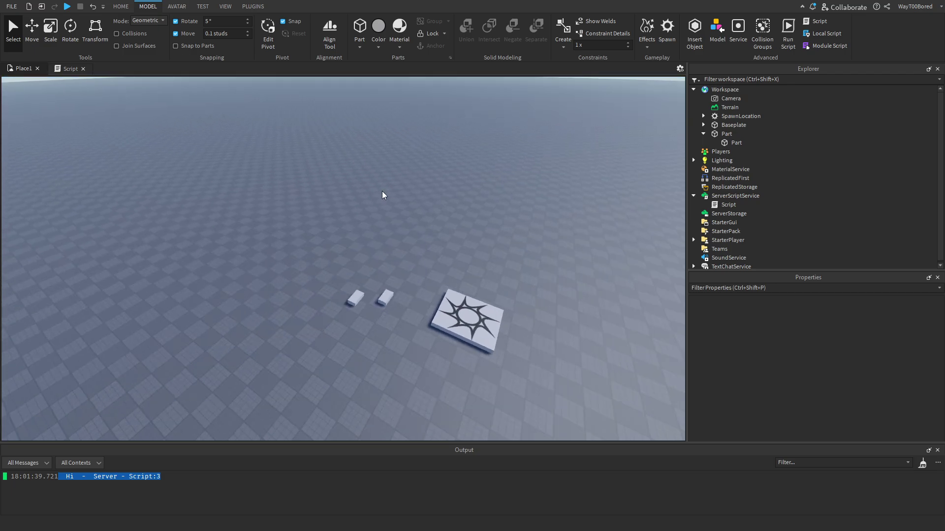
left_click_drag(421, 238, 263, 367)
key("Delete")
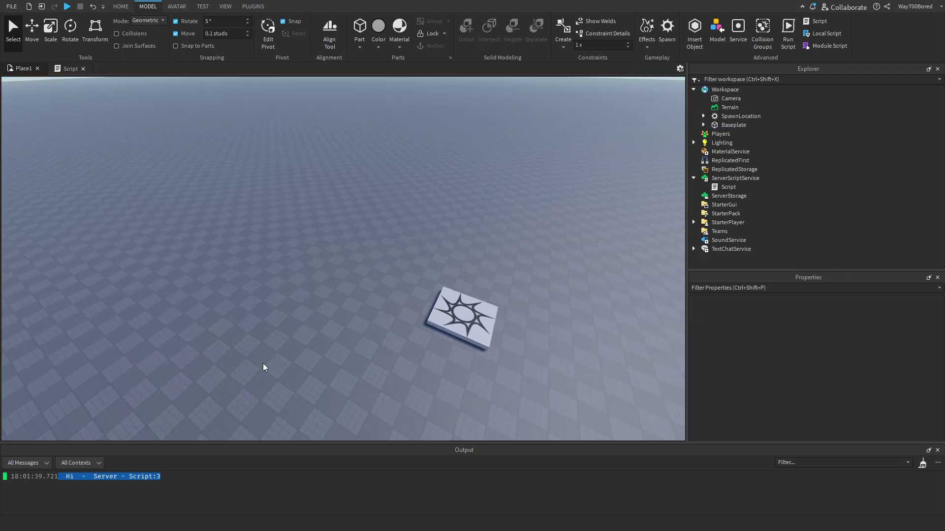
right_click_drag(283, 327, 443, 209)
scroll(434, 295, "up", 3)
scroll(434, 294, "down", 5)
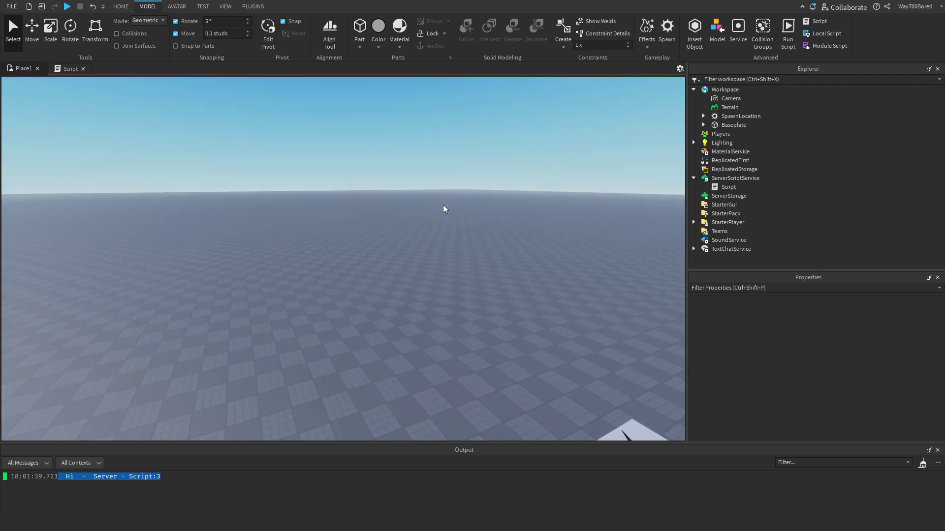